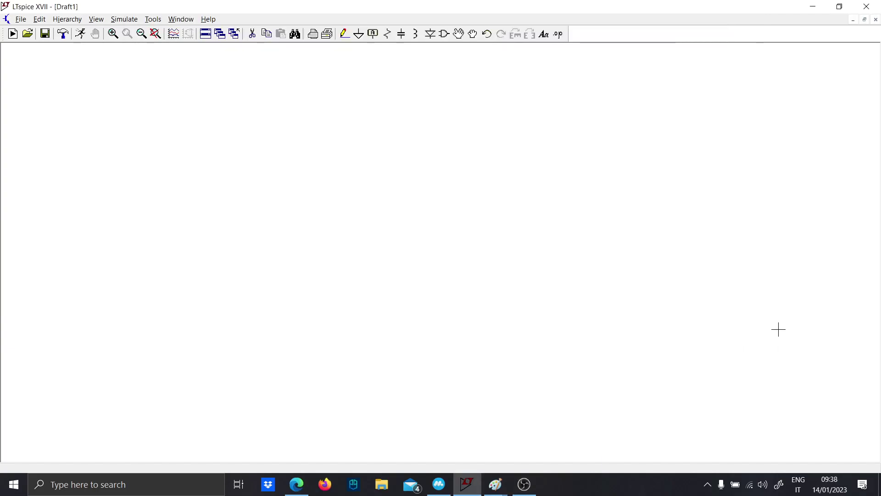
Place a comment reading "Buck Converter" as a title in the schematic's upper-left area
key("t")
key("Caps_Lock")
type("B")
key("Caps_Lock")
type("uck c")
key("Caps_Lock")
key("BackSpace")
type("C")
key("Caps_Lock")
type("onverter")
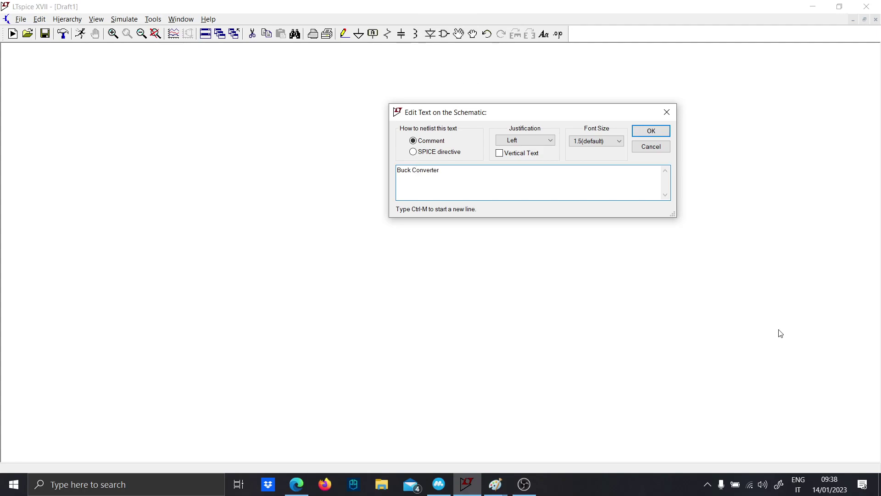
key("Return")
left_click(92, 128)
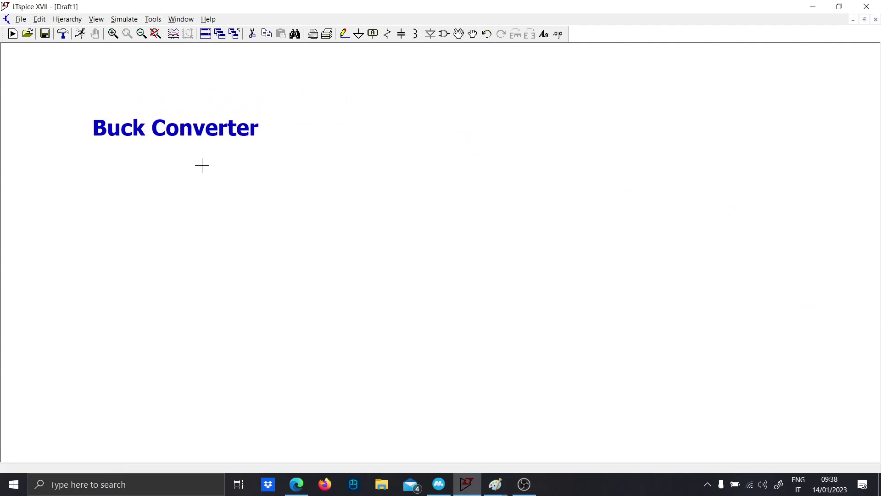
Place a comment reading "Vout= D* Vin" directly beneath the title, aligned with its start
scroll(202, 165, "up", 2)
scroll(228, 187, "down", 1)
key("t")
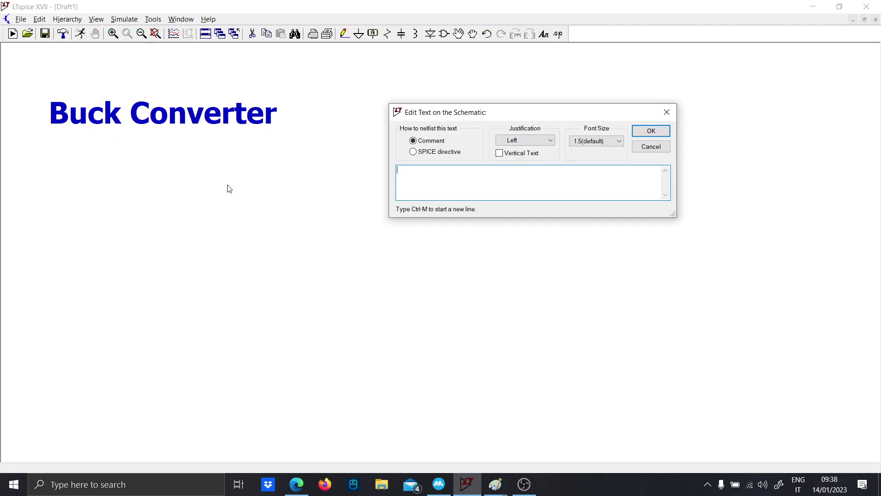
type("v")
key("Caps_Lock")
type("O")
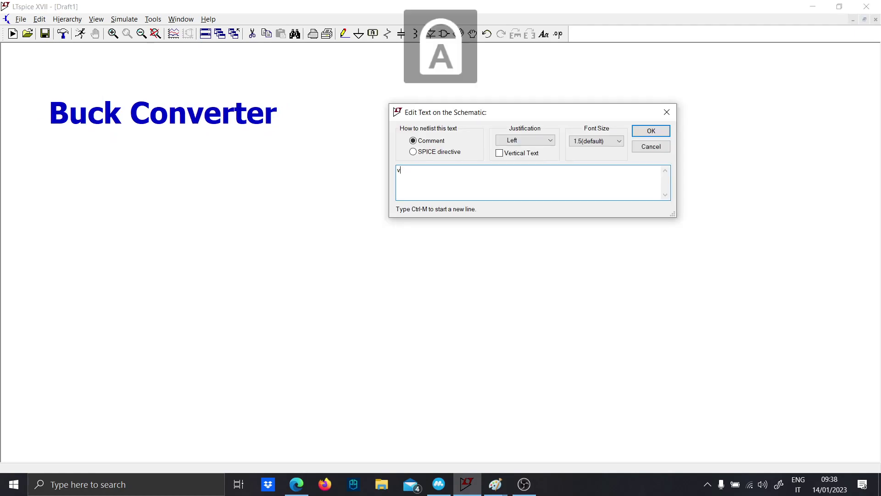
key("BackSpace")
type("V")
key("Caps_Lock")
type("out= D*")
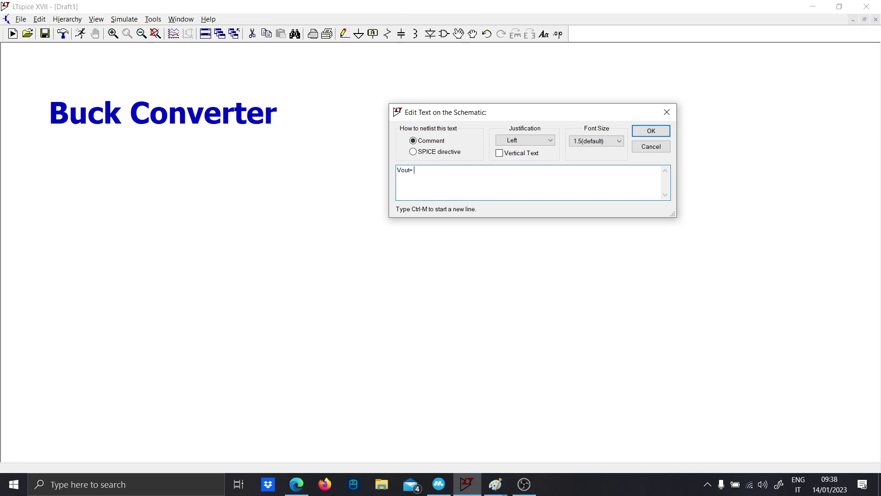
key("Caps_Lock")
type("D")
key("Caps_Lock")
type("*")
key("Caps_Lock")
type("V")
key("Caps_Lock")
type("in")
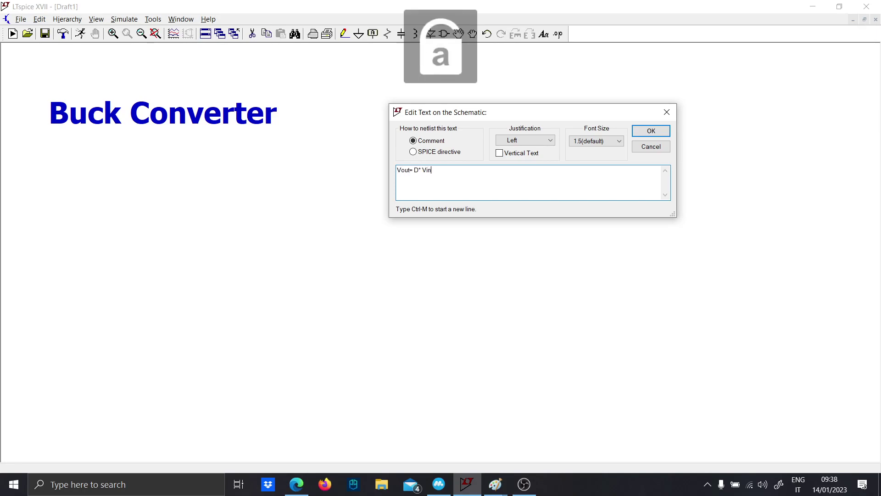
key("Return")
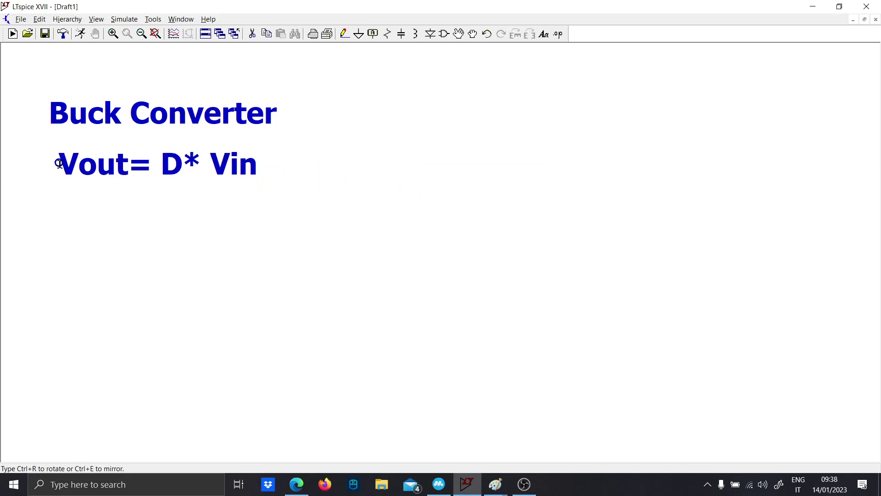
left_click(45, 164)
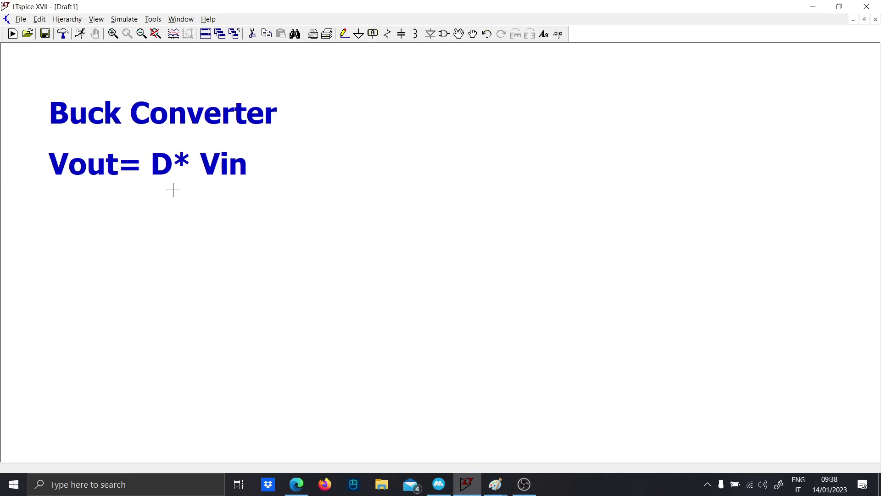
Start a new text block with the lines .param Vin=10 and .param D=0.5
scroll(190, 207, "up", 1)
left_click_drag(191, 213, 188, 184)
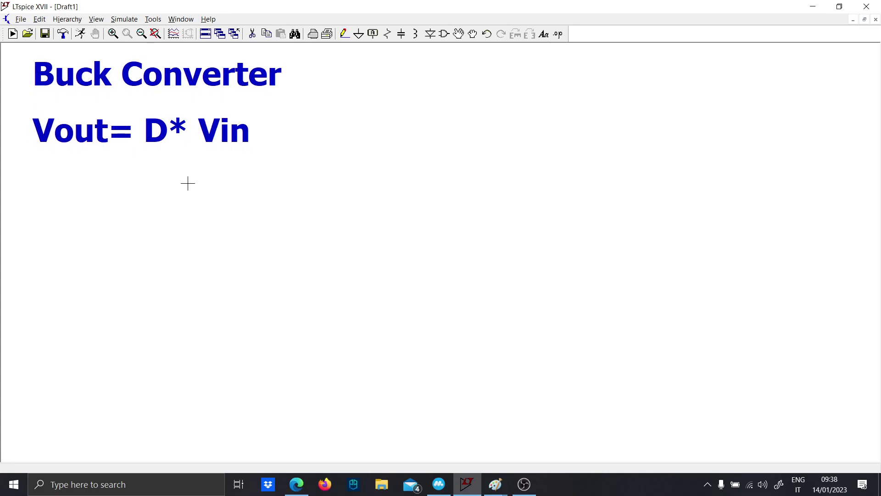
key("t")
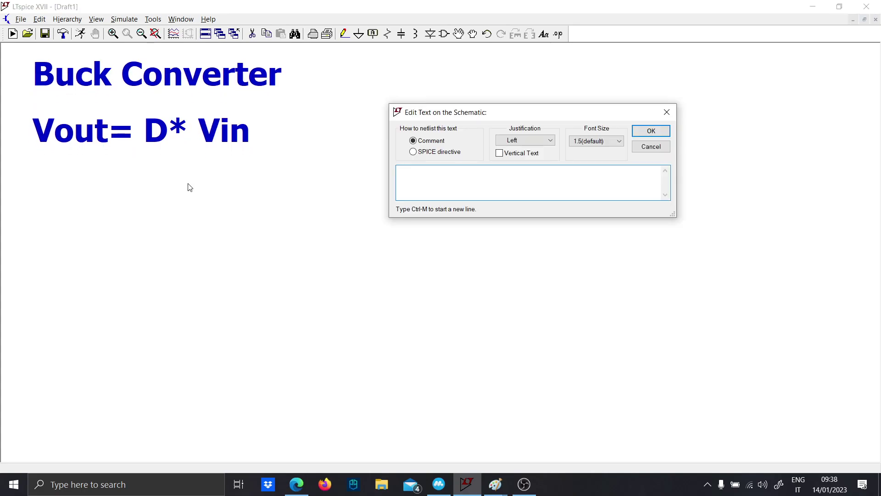
type(".param Vin=10 ")
type(".param D")
type("=0")
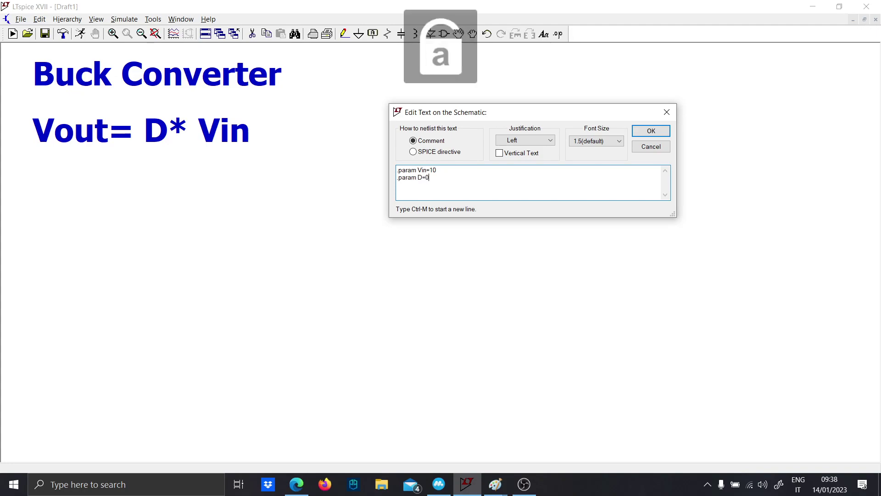
type(".5")
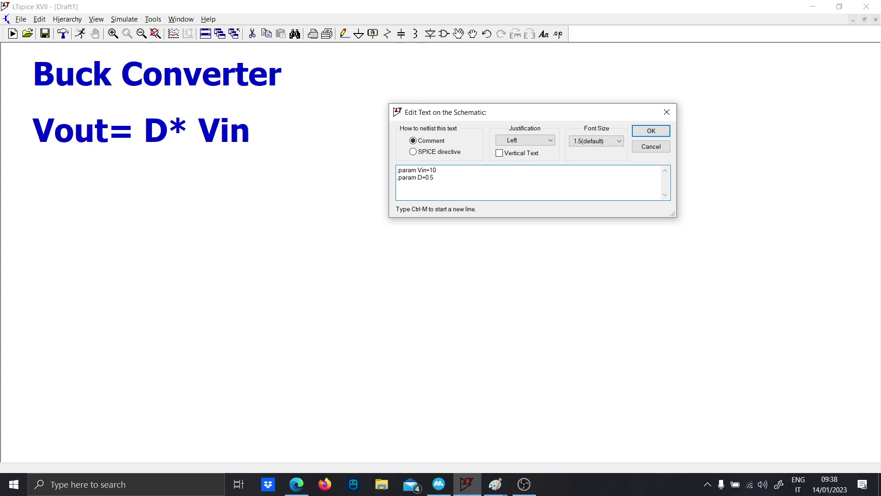
Add the line .param Fs=250k to the text block and place it beneath the Vout formula
type(".param fs")
key("BackSpace")
key("BackSpace")
key("Caps_Lock")
type("F")
key("Caps_Lock")
type("sw=")
type("250")
key("Return")
left_click(35, 186)
Change the parameter text block from a comment to a SPICE directive
right_click(212, 226)
left_click(437, 153)
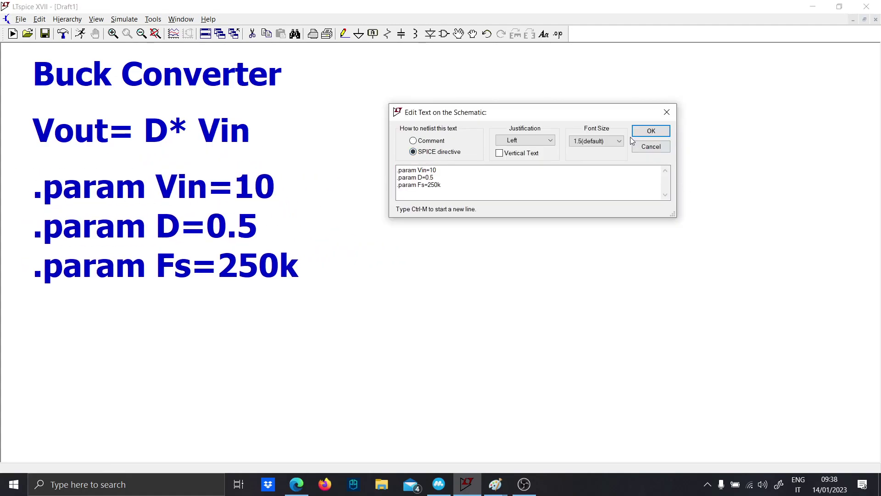
left_click(653, 132)
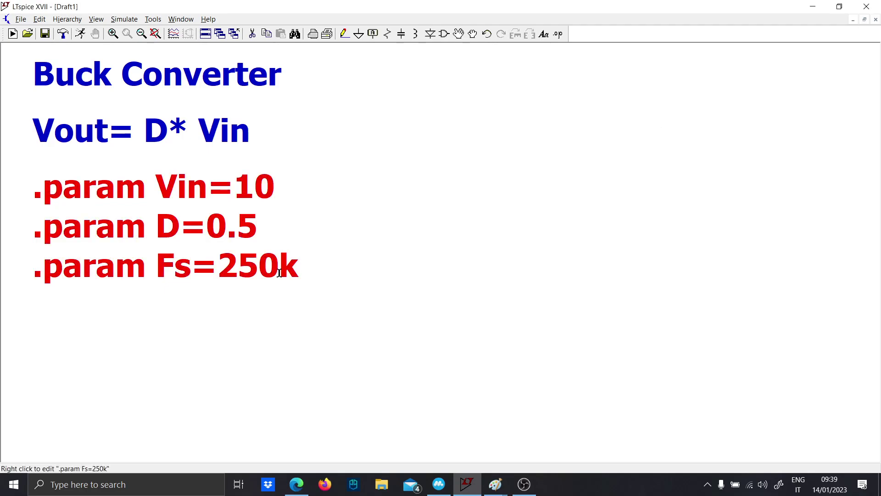
Place a voltage source to the right of the parameters and set its value to {Vin}
scroll(249, 263, "down", 1)
left_click_drag(288, 241, 247, 210)
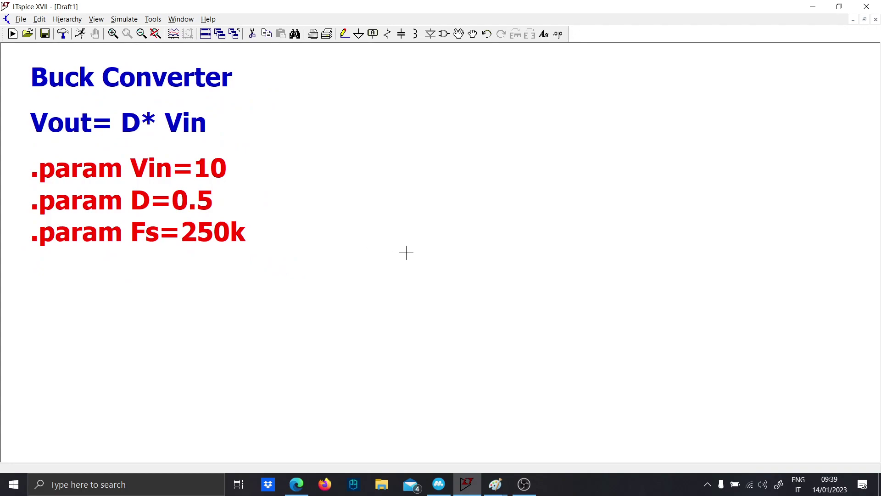
key("v")
left_click(421, 258)
key("Escape")
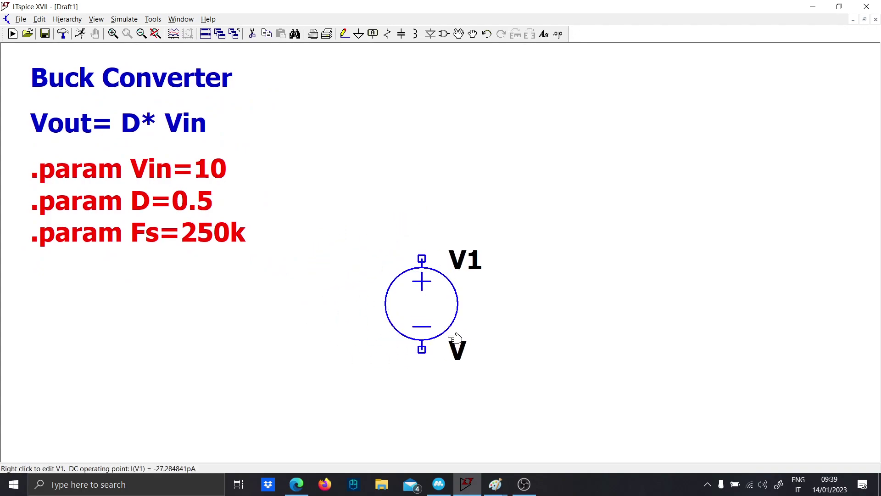
right_click(459, 350)
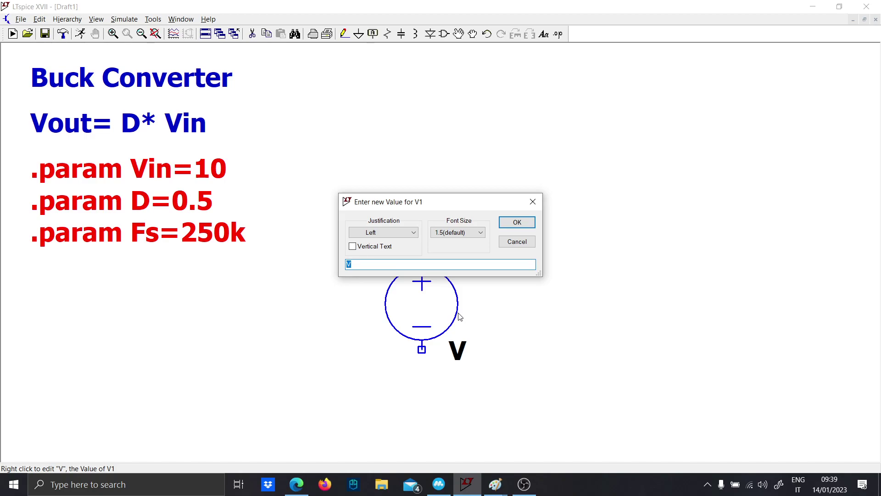
type("{")
key("Caps_Lock")
type("V")
key("Caps_Lock")
type("in")
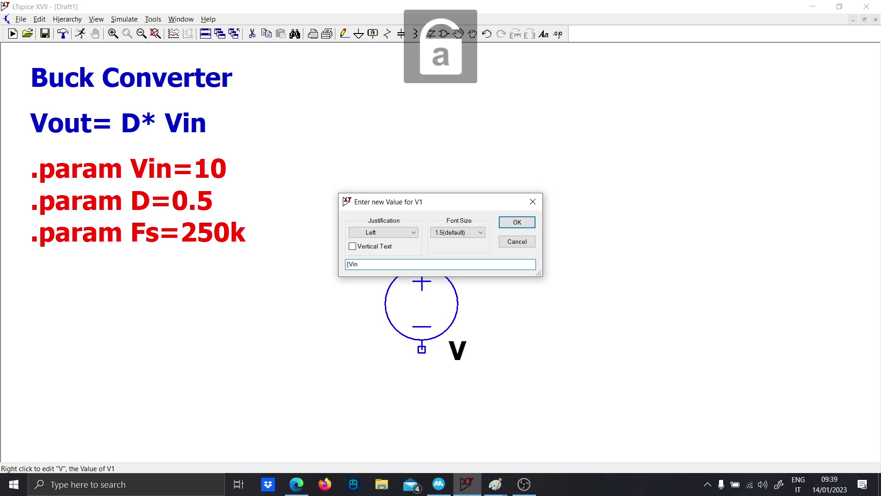
type("}")
key("Return")
Wire through the source, across from its positive side and down to the right, and place a ground at the wire's end
key("F3")
left_click(422, 386)
left_click(421, 204)
left_click(622, 222)
left_click(621, 403)
right_click(594, 386)
key("g")
left_click(622, 404)
Insert a capacitor in the right-hand vertical wire and set its value to 10uF
key("c")
left_click(615, 280)
right_click(641, 347)
type("10uF")
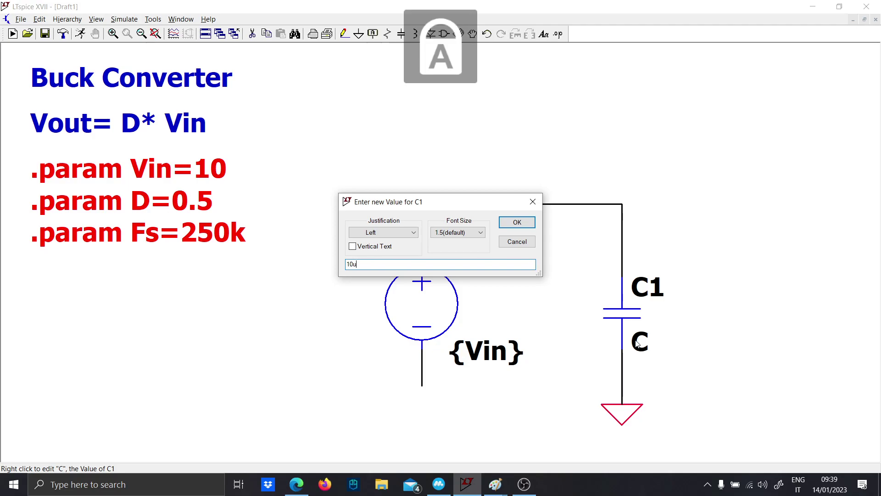
key("Return")
Extend the wire below the voltage source's negative terminal and place a ground at its end
key("F3")
left_click(421, 386)
left_click(421, 404)
key("g")
left_click(421, 404)
key("Escape")
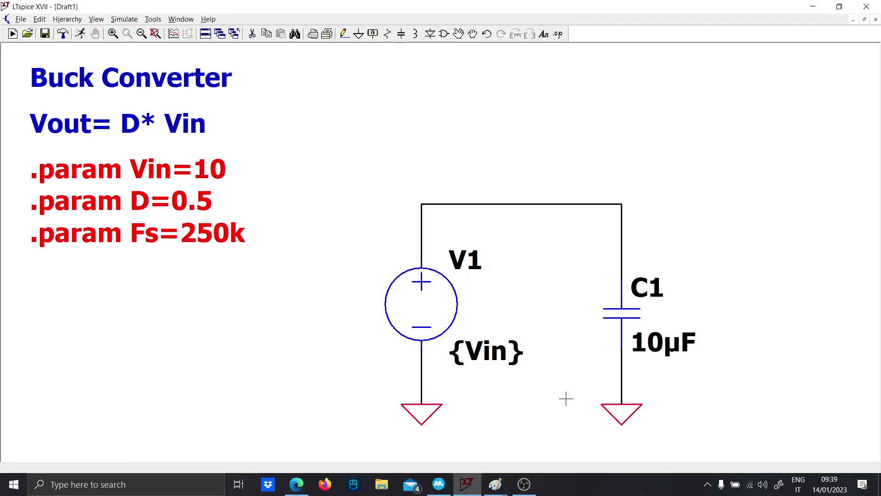
Drag the capacitor branch with its ground closer to the voltage source, keeping the wires connected
scroll(564, 397, "down", 3)
scroll(453, 333, "down", 1)
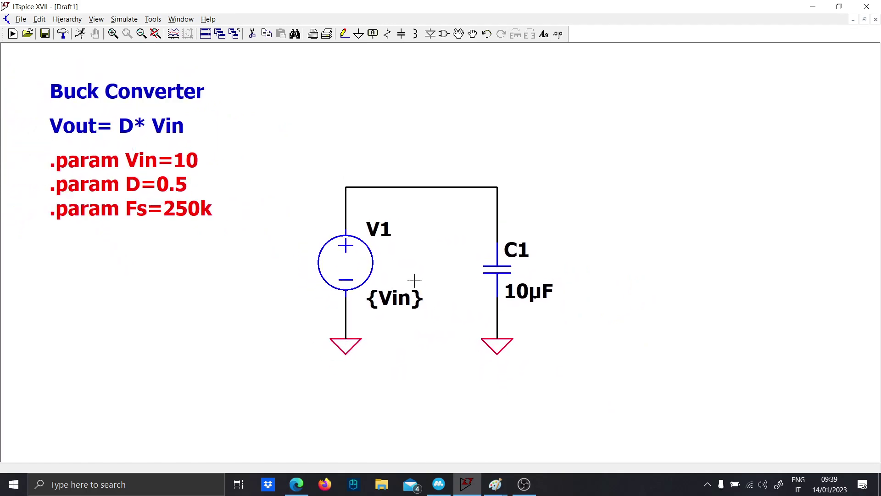
key("F8")
left_click_drag(571, 383, 462, 167)
left_click(422, 168)
scroll(459, 294, "up", 2)
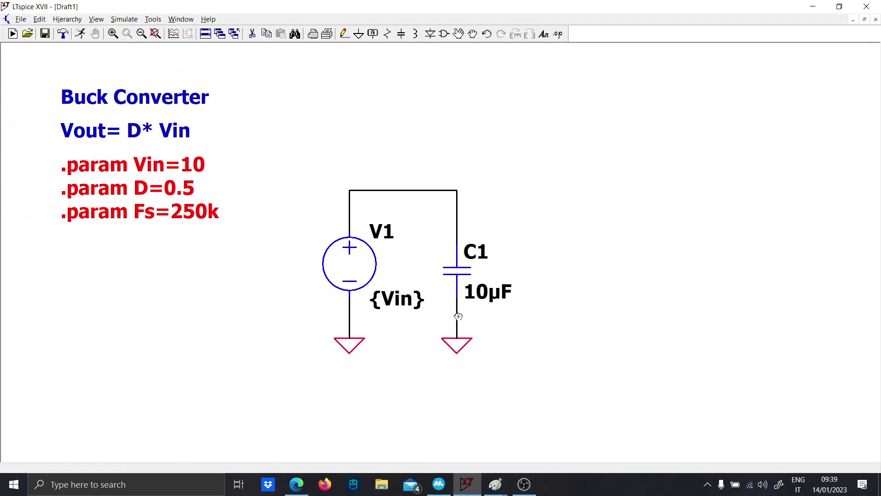
key("Escape")
scroll(394, 344, "up", 1)
left_click_drag(364, 363, 423, 328)
key("F8")
left_click_drag(558, 389, 303, 162)
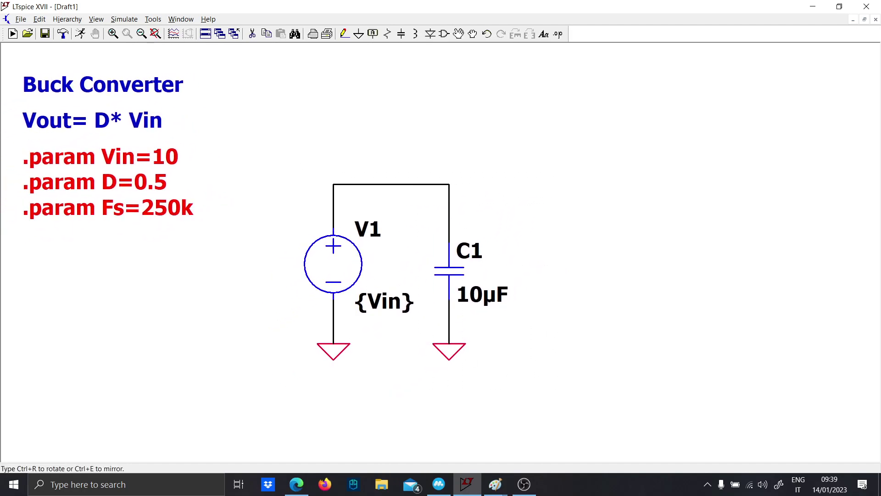
key("Escape")
Draw a horizontal wire extending right from the corner above the capacitor
key("F3")
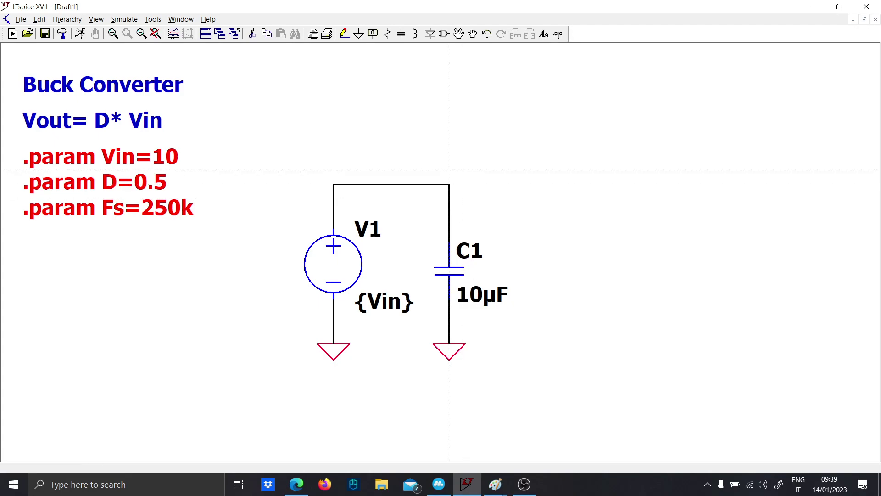
left_click(449, 184)
left_click(579, 184)
key("Escape")
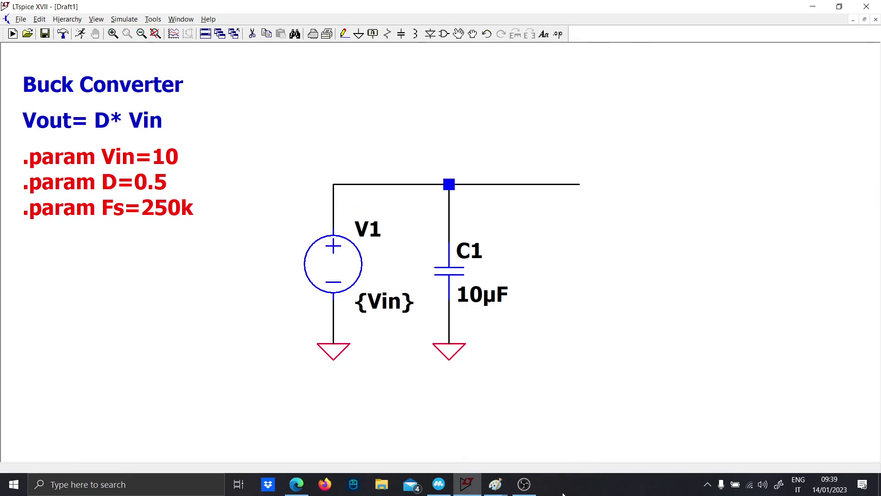
Switch to the blank Paint drawing, maximize it, and brush a triangular wave above a roughly horizontal line
mouse_move(495, 484)
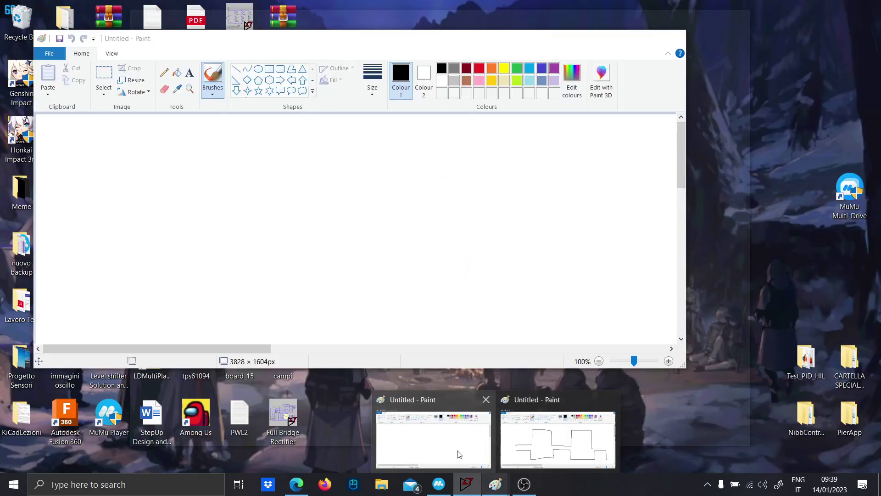
left_click(459, 455)
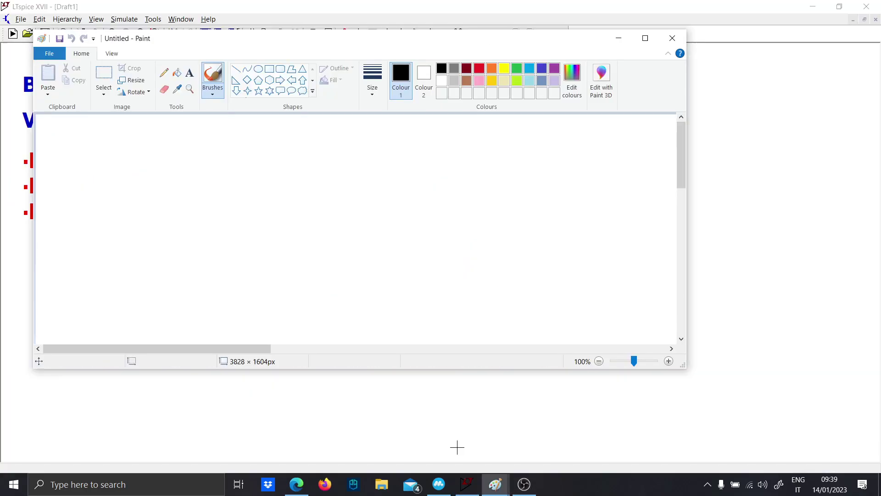
left_click(645, 39)
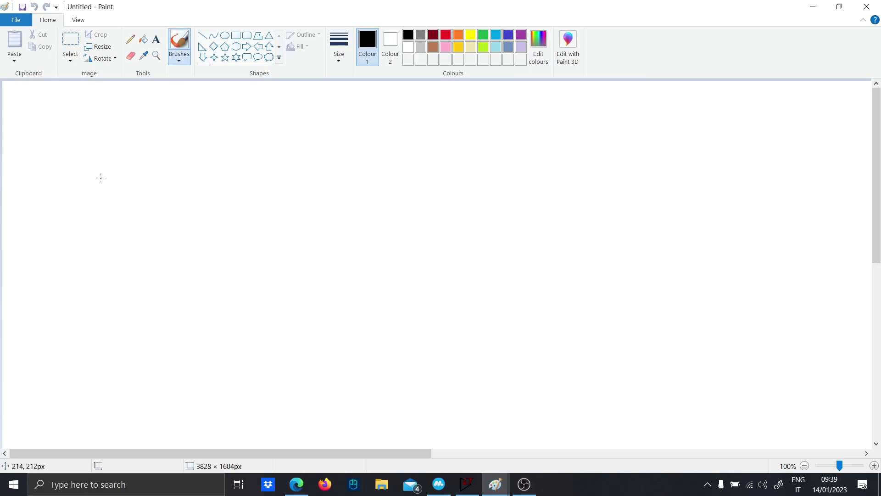
mouse_move(96, 183)
left_mouse_down()
mouse_move(189, 105)
mouse_move(270, 171)
mouse_move(381, 151)
mouse_move(466, 171)
left_mouse_up()
left_click_drag(127, 261, 503, 266)
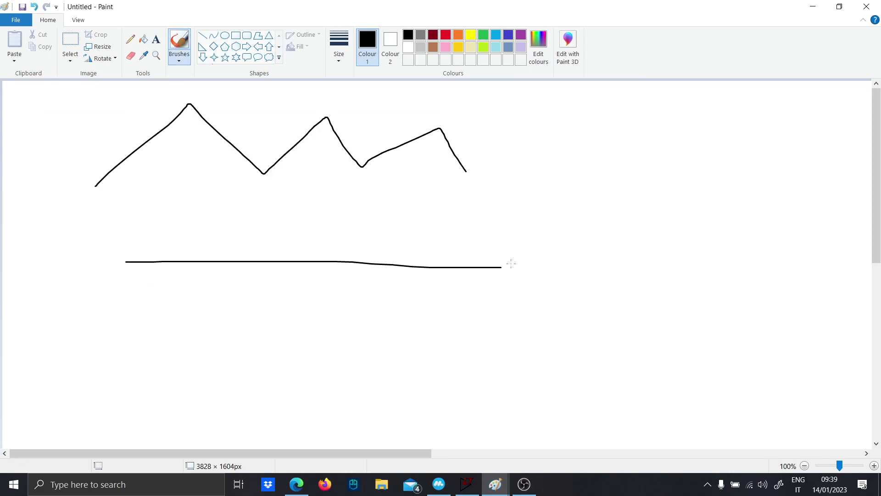
Sketch a triangular comparator symbol to the right of the two signals and a square wave at its output
left_click_drag(525, 132, 522, 288)
mouse_move(523, 129)
left_mouse_down()
mouse_move(571, 291)
mouse_move(546, 260)
left_mouse_up()
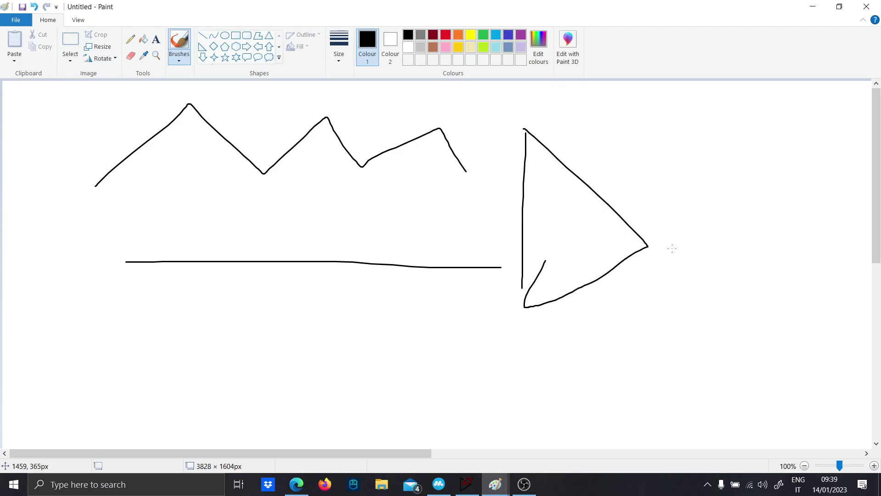
mouse_move(699, 248)
left_mouse_down()
mouse_move(737, 169)
mouse_move(740, 245)
mouse_move(775, 179)
mouse_move(819, 170)
mouse_move(826, 245)
left_mouse_up()
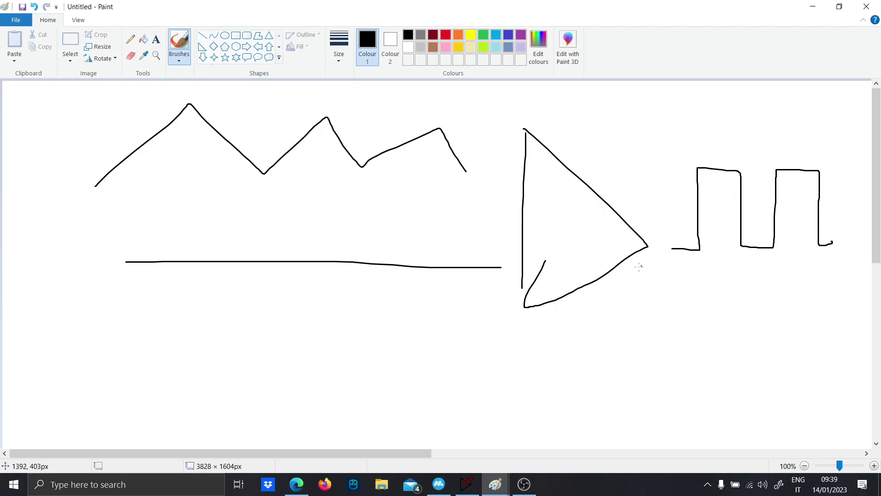
Label the comparator supplies 5 and 0, the square wave levels 0 and 5, and the horizontal line DC
left_click_drag(600, 332, 612, 330)
left_click_drag(595, 191, 602, 120)
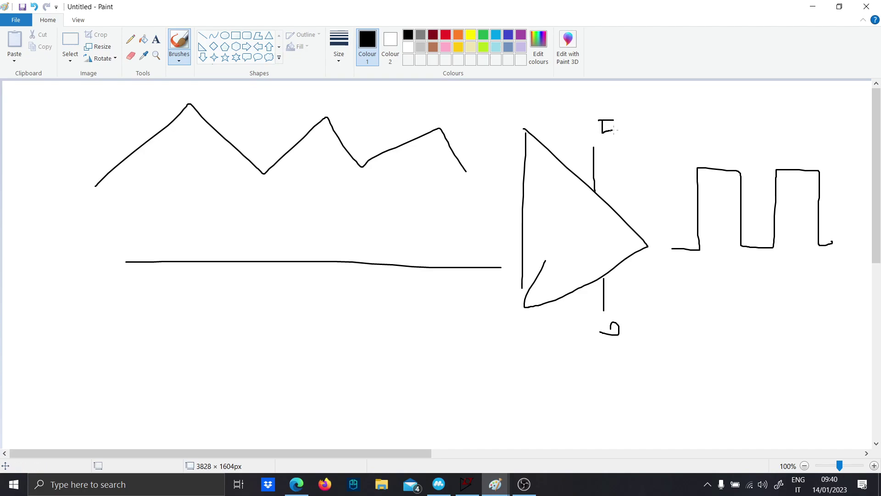
left_click_drag(672, 230, 676, 234)
left_click_drag(702, 142, 697, 150)
left_click_drag(310, 285, 342, 284)
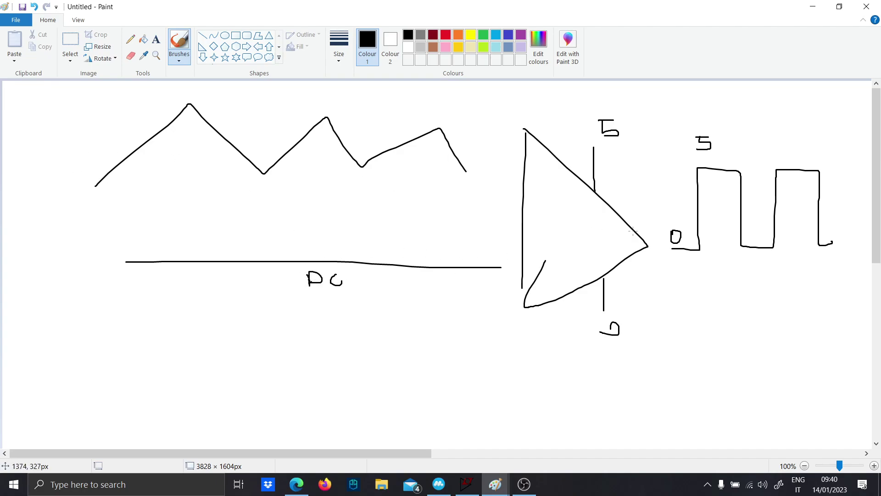
Sketch a triangular wave over the square wave and cross it with two dashed horizontal threshold lines
mouse_move(672, 250)
left_mouse_down()
mouse_move(786, 243)
mouse_move(825, 189)
left_mouse_up()
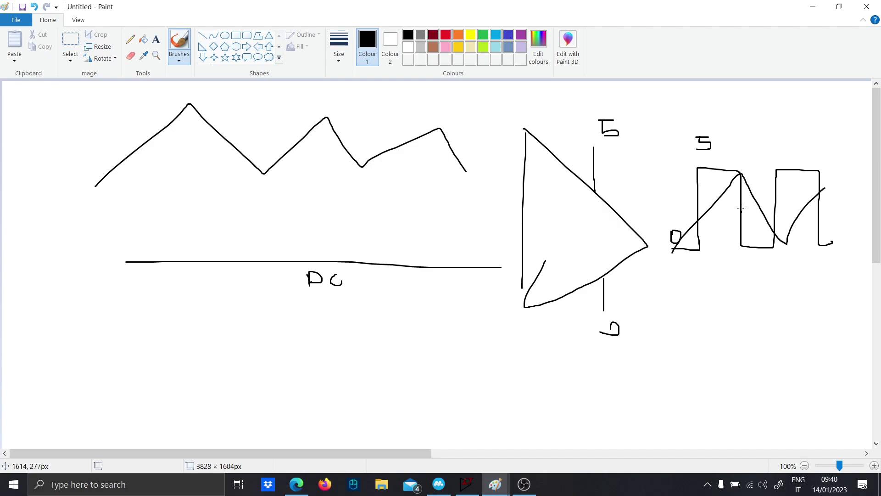
left_click_drag(640, 226, 676, 224)
left_click_drag(716, 225, 747, 225)
left_click_drag(789, 225, 815, 223)
left_click_drag(632, 180, 667, 186)
left_click_drag(704, 192, 732, 189)
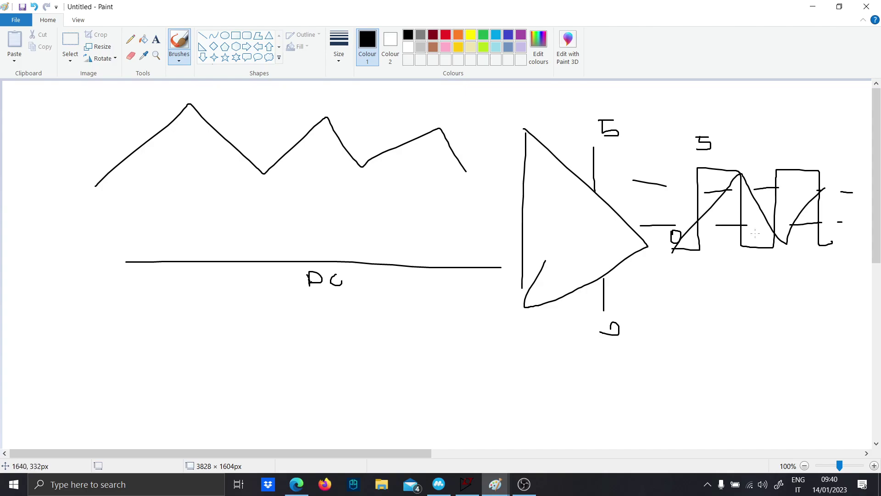
Switch back to the LTspice schematic and place two NMOS transistors, one above the other, right of the input capacitor
left_click(813, 7)
mouse_move(535, 186)
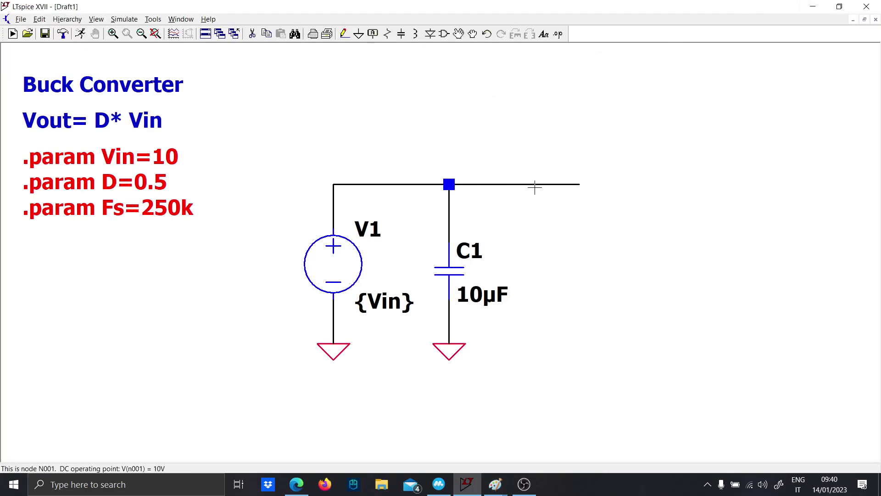
mouse_move(536, 346)
left_mouse_down()
mouse_move(519, 344)
mouse_move(530, 334)
left_mouse_up()
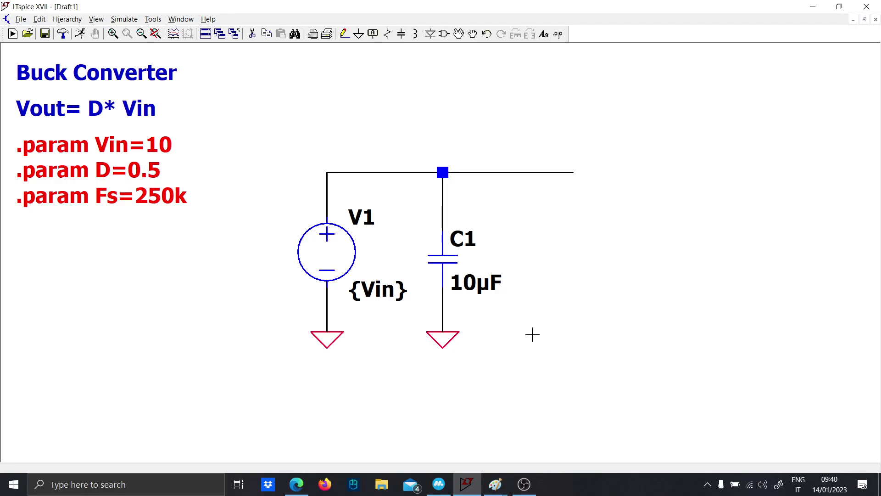
left_click_drag(535, 329, 446, 277)
scroll(470, 299, "down", 1)
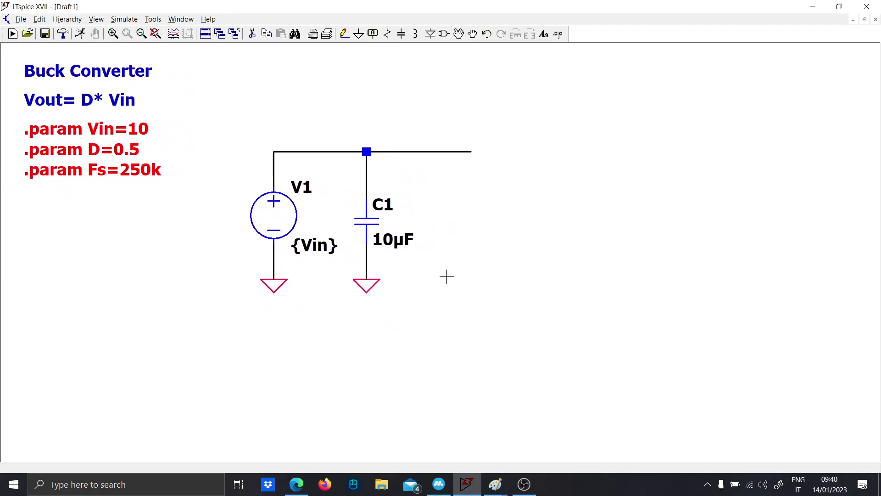
key("F2")
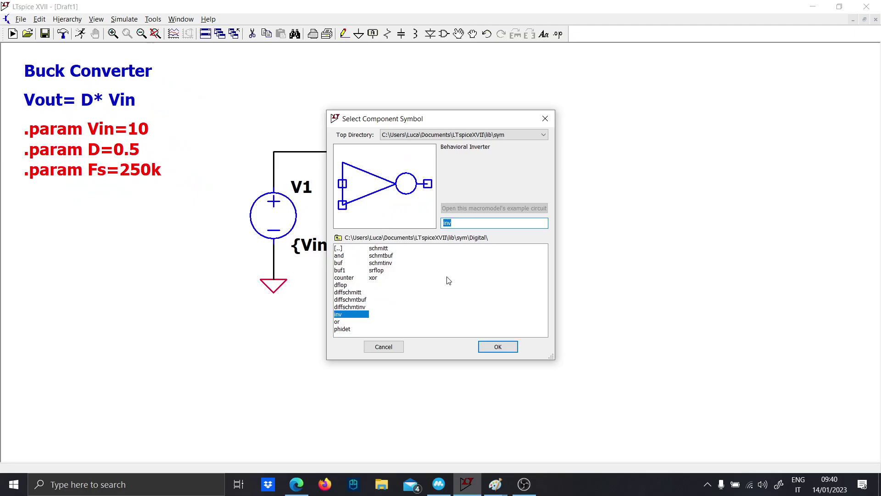
type("nmos")
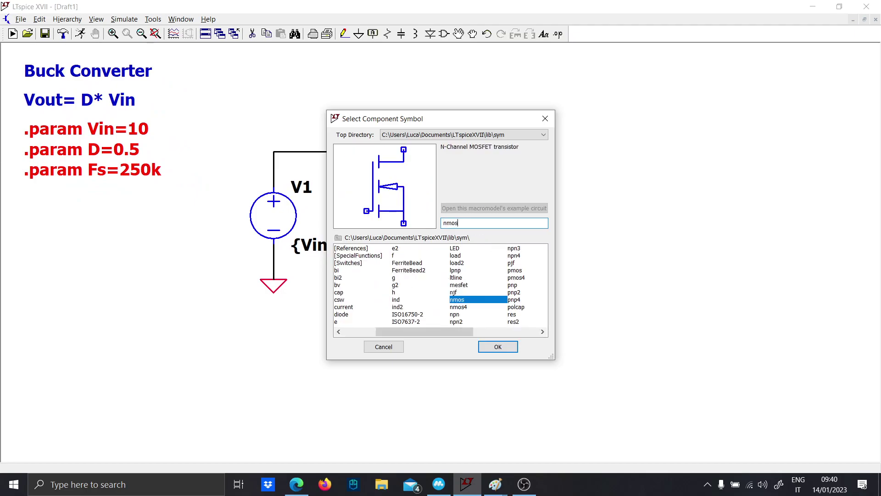
left_click(491, 347)
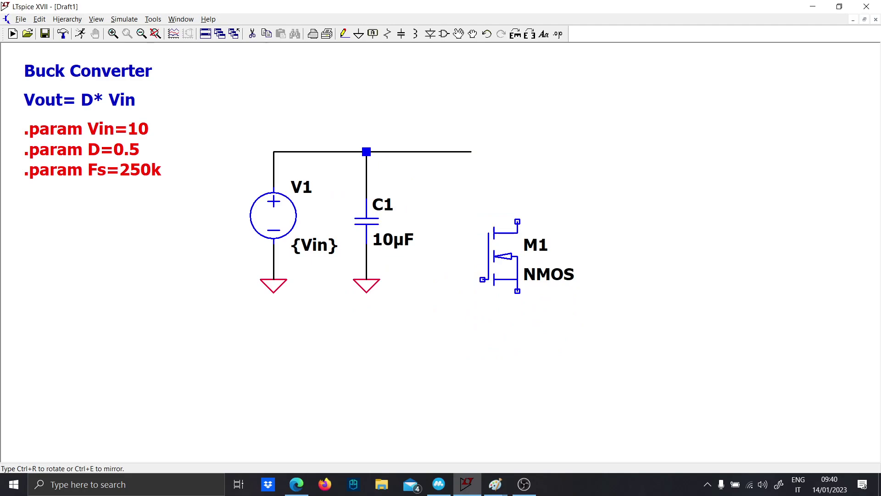
left_click(552, 255)
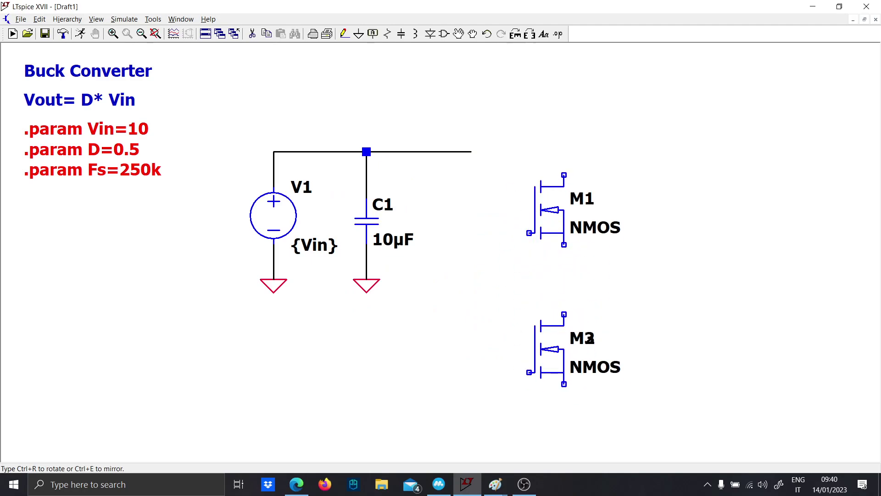
left_click(552, 395)
Wire the two NMOS transistors in series vertically and connect the upper drain to the input supply rail
key("F3")
left_click(563, 407)
left_click(564, 151)
right_click(568, 149)
key("F3")
left_click(471, 151)
left_click(564, 151)
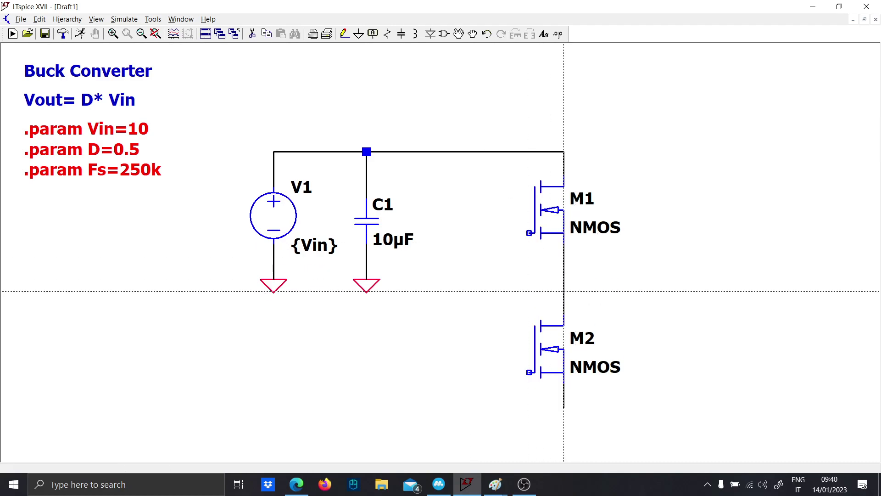
Draw a short wire rightward from the node between the two transistors and label it SW
left_click(564, 280)
left_click(634, 279)
key("Escape")
key("F4")
key("Caps_Lock")
type("SW")
key("Caps_Lock")
key("Return")
left_click(634, 279)
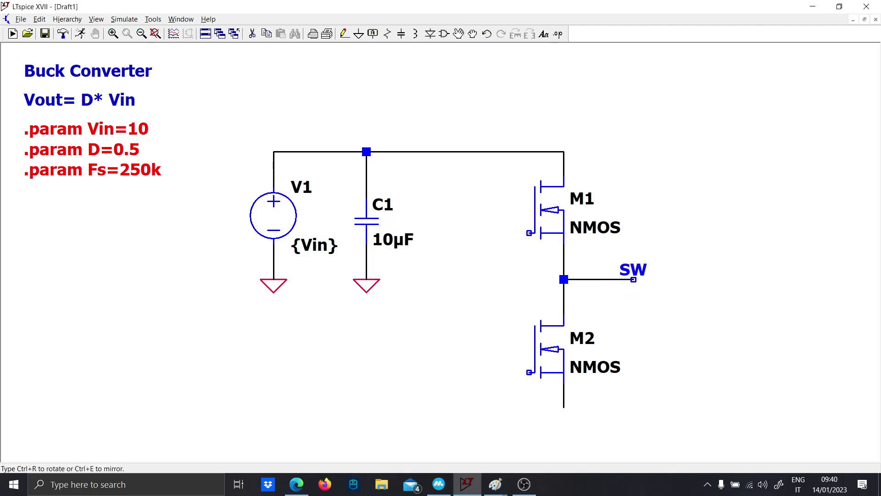
Place an inductor rotated to horizontal, to the right of the SW node
scroll(679, 325, "down", 4)
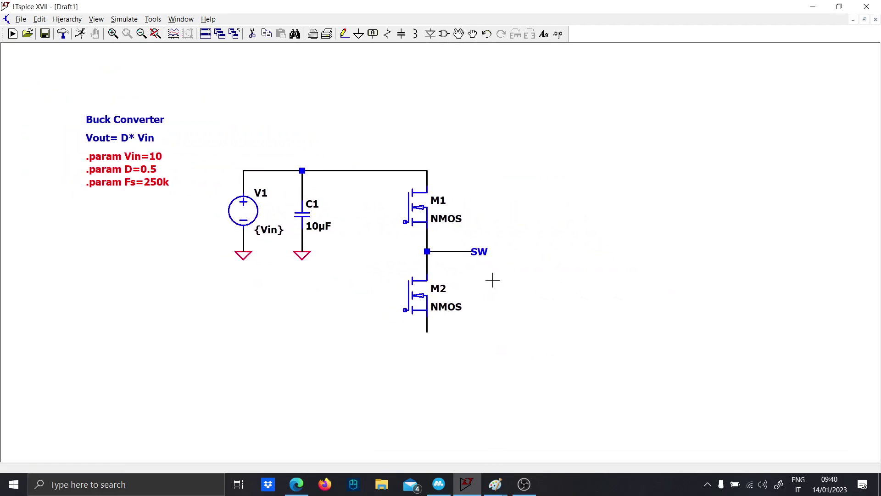
scroll(492, 280, "up", 2)
key("F2")
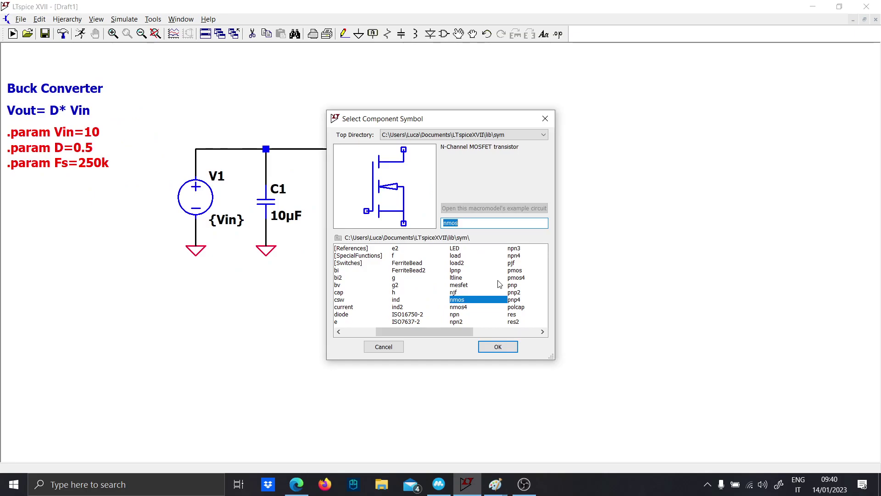
key("Escape")
key("l")
key("ctrl+r")
left_click(564, 237)
key("Escape")
Wire the SW node through the inductor, continue the wire right and down, and end it with a ground
key("F3")
left_click(468, 245)
left_click(590, 246)
left_click(591, 334)
key("g")
left_click(590, 333)
key("Escape")
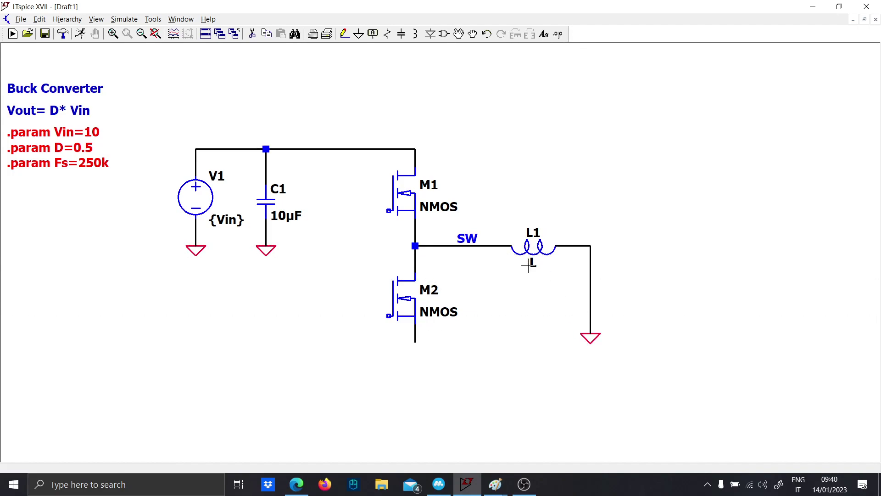
Set the value of inductor L1 to 2.2u
right_click(531, 262)
key("Escape")
right_click(531, 264)
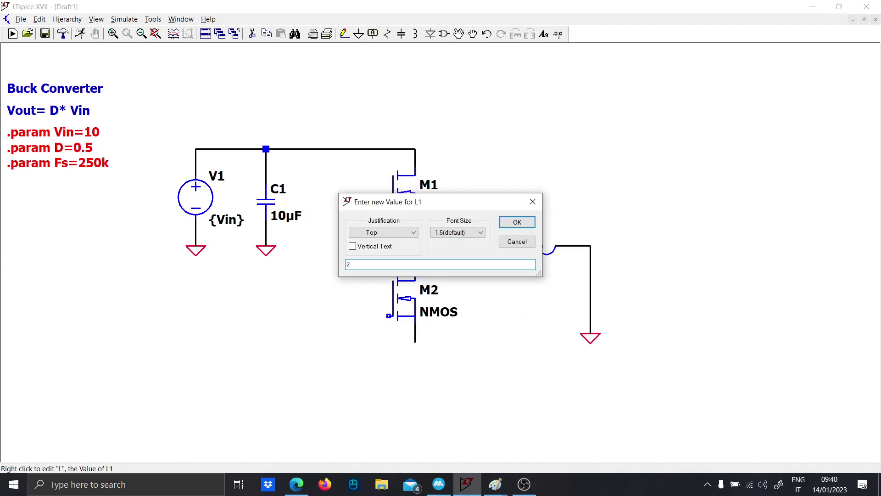
type("2.2u")
key("Return")
Place a capacitor in the vertical wire after the inductor and set its value to 100µ
key("c")
left_click(590, 298)
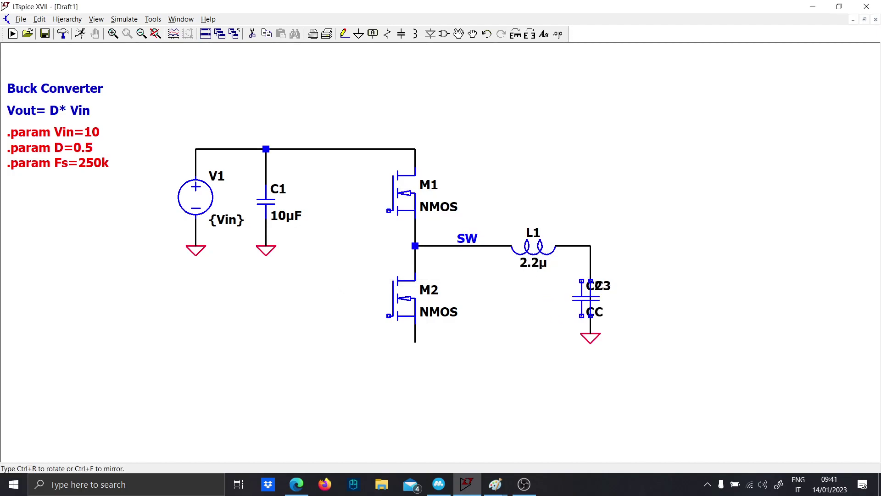
key("Escape")
right_click(599, 312)
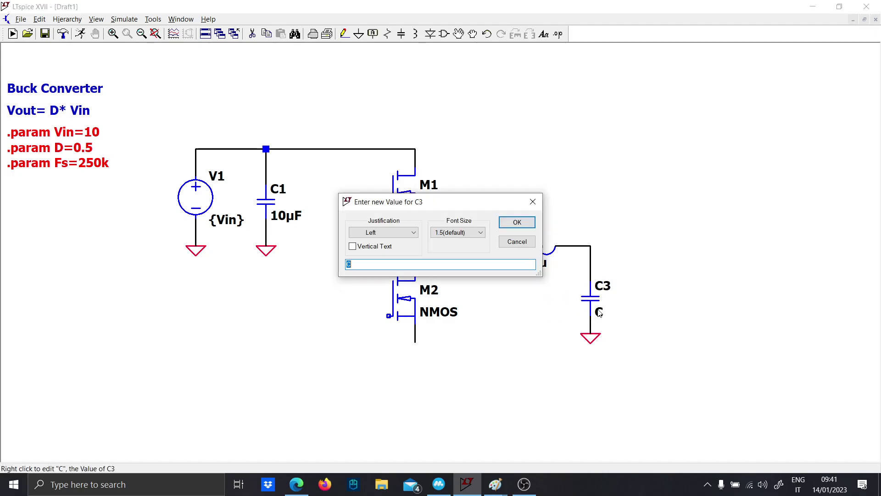
type("100u")
key("Return")
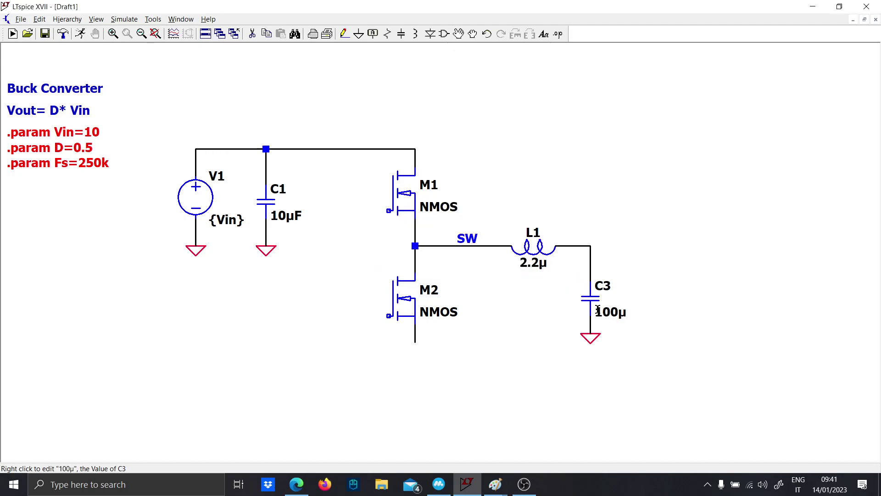
Wire a branch parallel to the output capacitor from the inductor output down to a new ground
key("F3")
left_click(590, 245)
left_click(652, 333)
key("g")
left_click(651, 334)
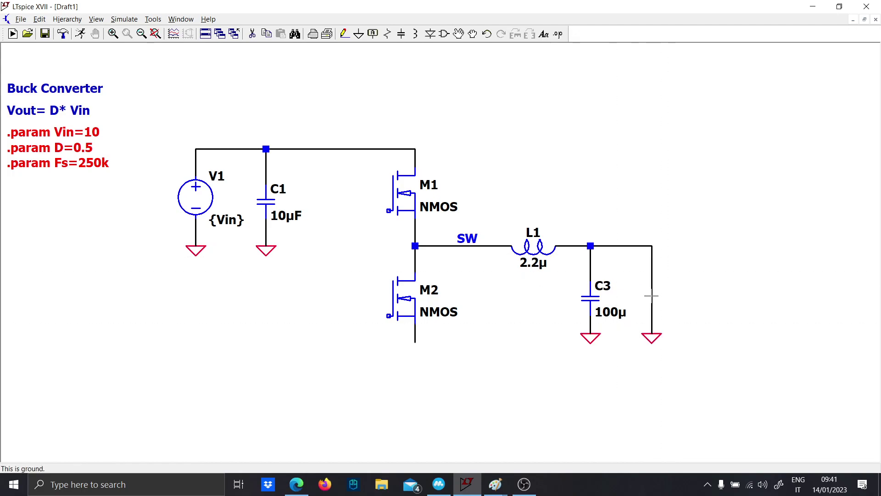
Place a load resistor in the new branch and set its value to 1
key("r")
left_click(652, 296)
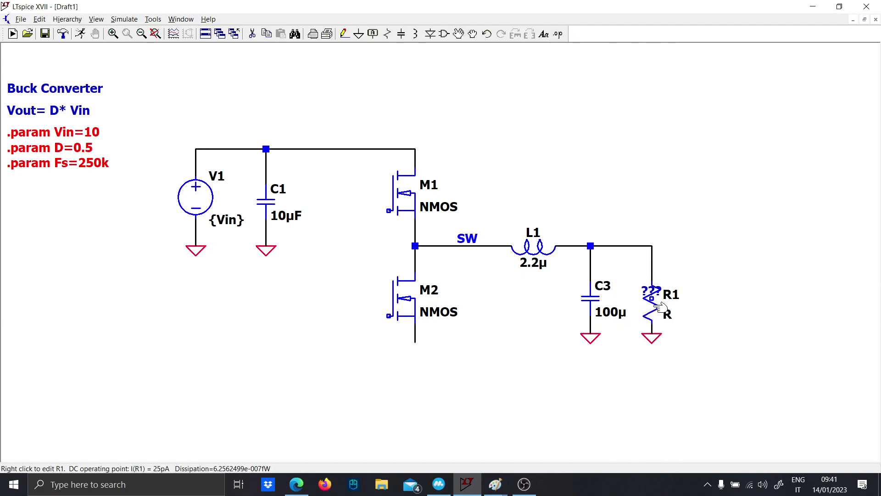
right_click(668, 317)
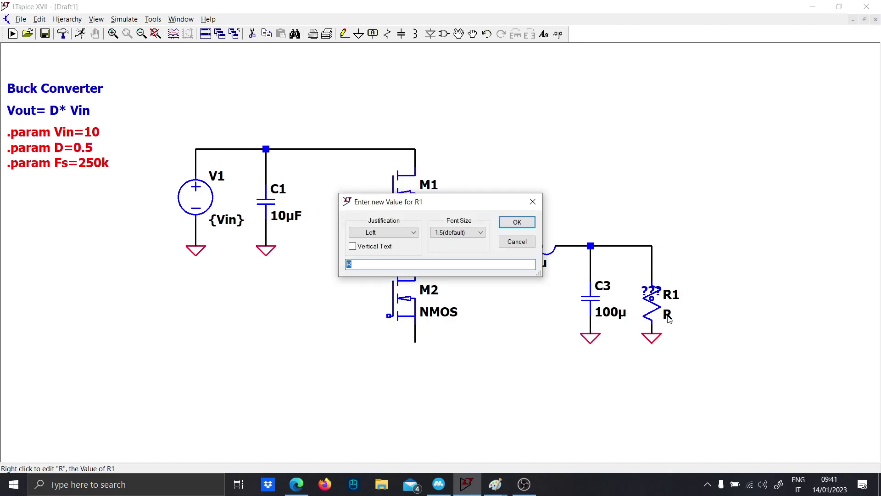
type("1o")
key("Return")
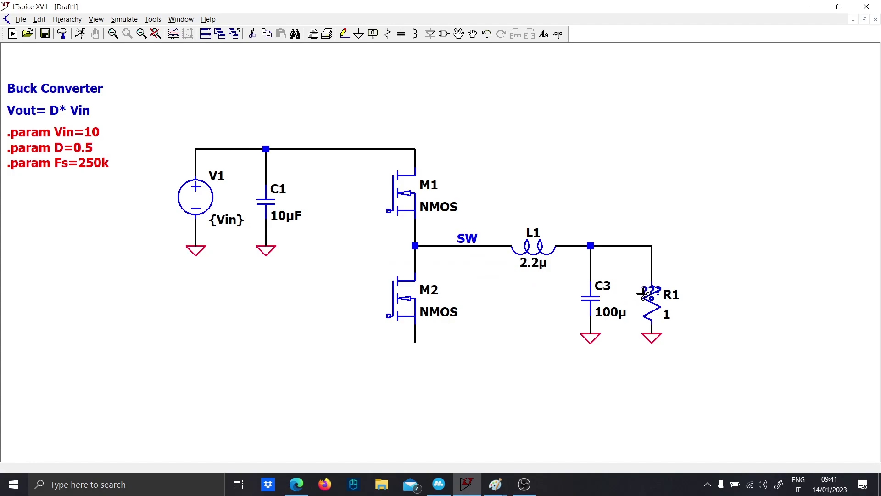
Extend the output wire to the right of the load resistor and label the net Out
key("F3")
left_click(651, 246)
left_click(679, 246)
key("Escape")
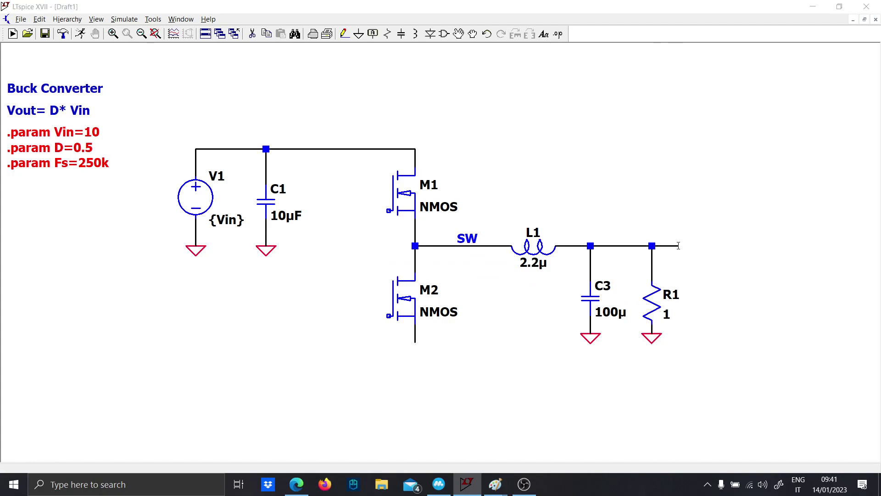
key("F4")
type("Out")
key("Return")
left_click(679, 247)
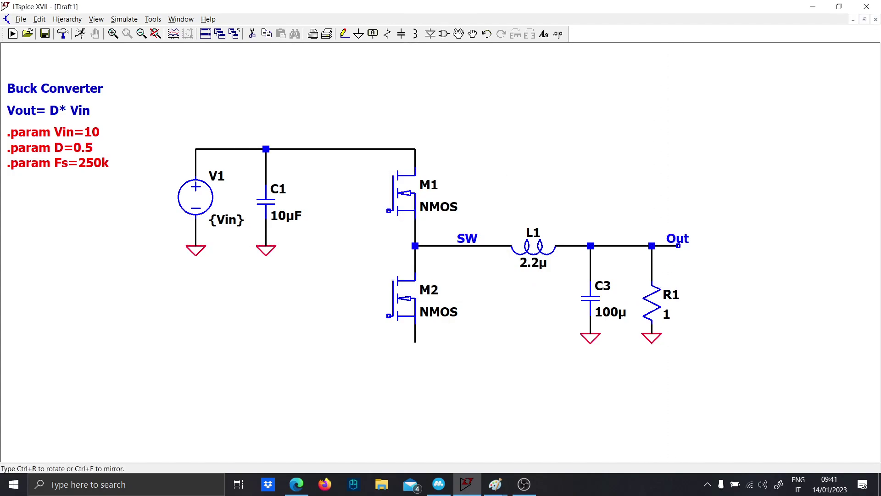
key("Escape")
Extend the source wire of the lower transistor M2 downward and connect it to ground
scroll(305, 266, "down", 2)
scroll(309, 265, "up", 1)
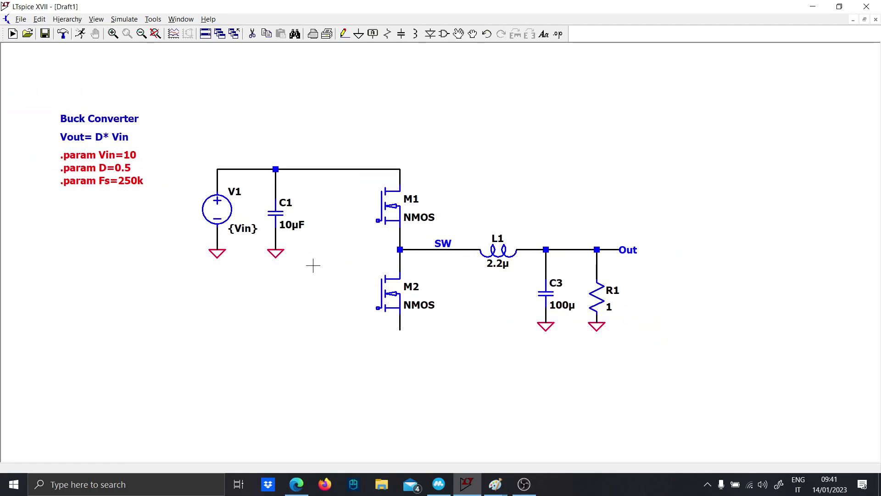
key("F3")
left_click(399, 329)
left_click(400, 344)
key("Escape")
key("g")
left_click(399, 344)
key("Escape")
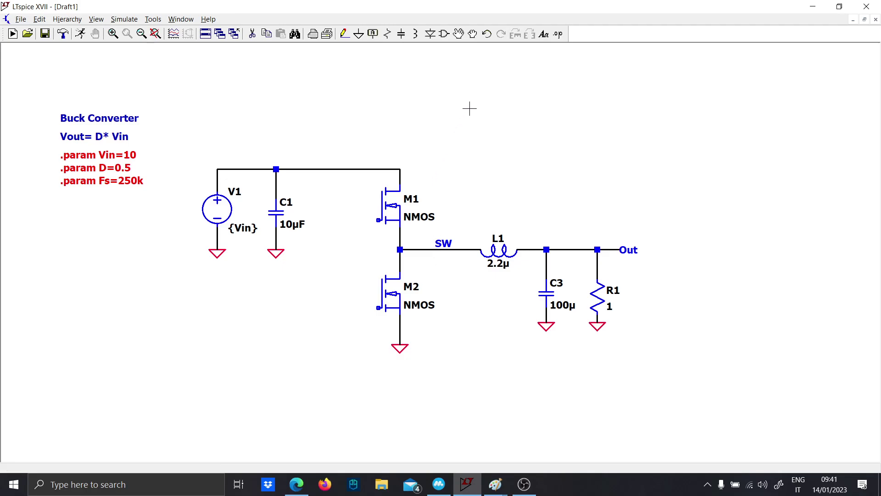
Place a second voltage source above the input rail and rename it HighSide
key("F2")
type("v")
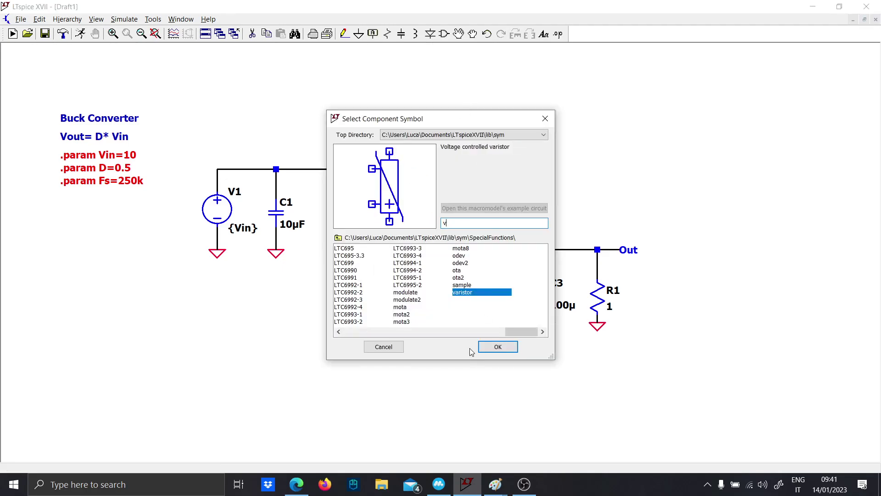
key("Return")
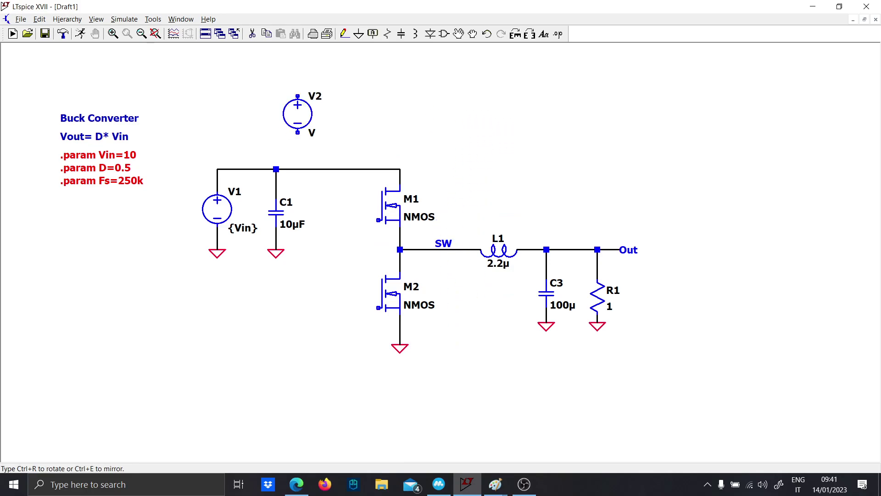
scroll(298, 133, "up", 1)
left_click(301, 142)
right_click(337, 86)
type("Hig")
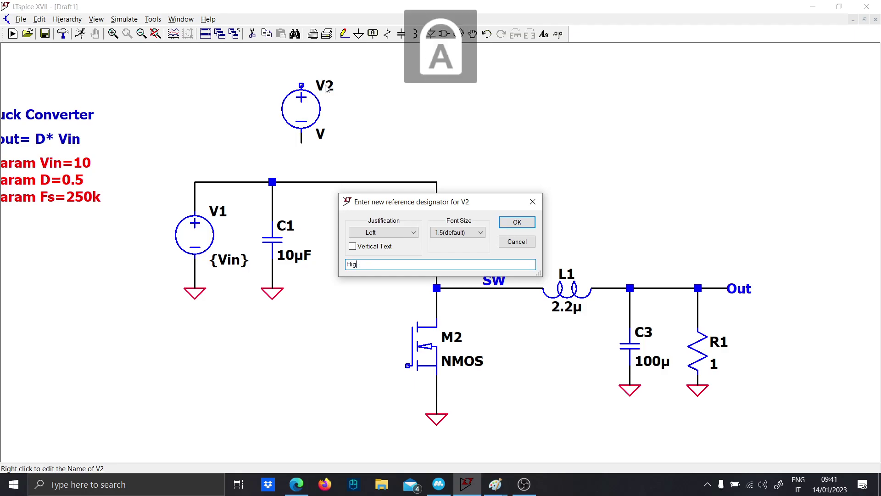
key("BackSpace")
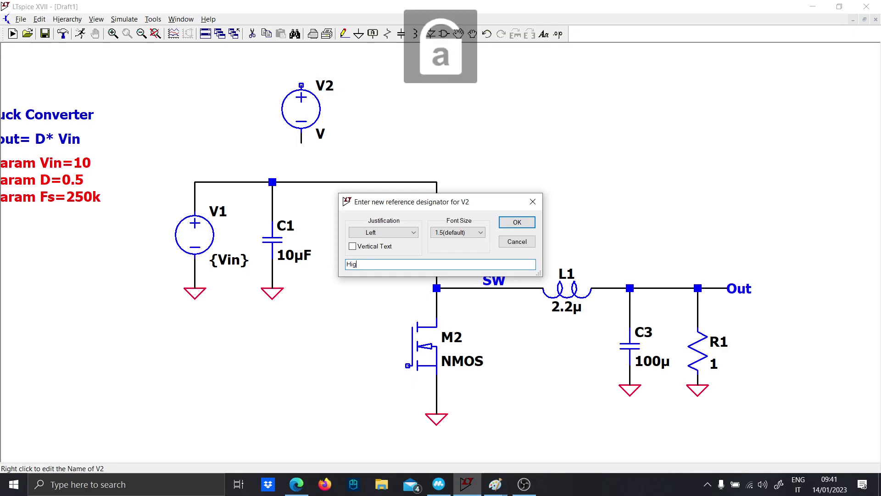
type("hSide")
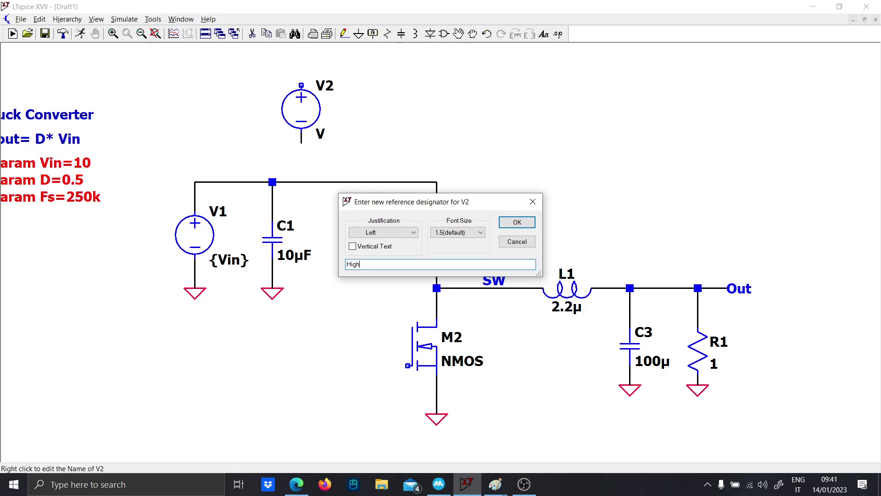
key("Return")
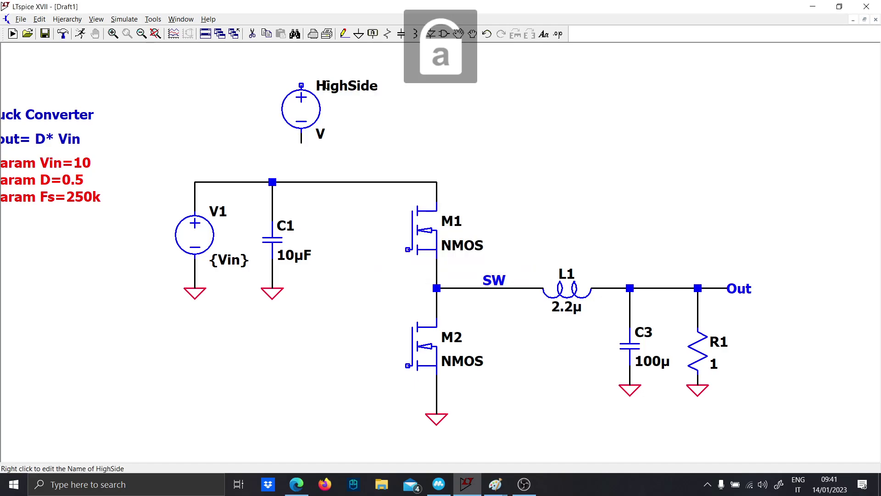
Configure the HighSide source as a PULSE function with an initial voltage of 0 and an on voltage of 5
scroll(324, 122, "down", 1)
right_click(320, 133)
key("Escape")
right_click(309, 121)
left_click(519, 259)
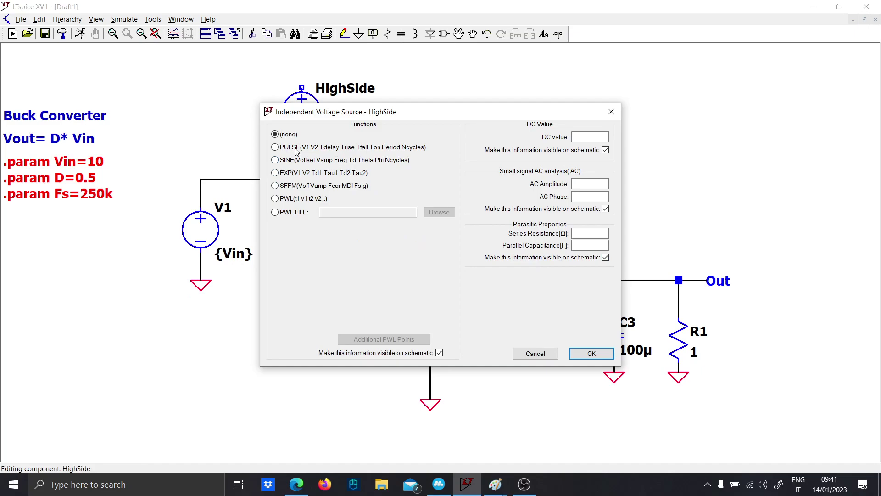
left_click(298, 148)
left_click(413, 238)
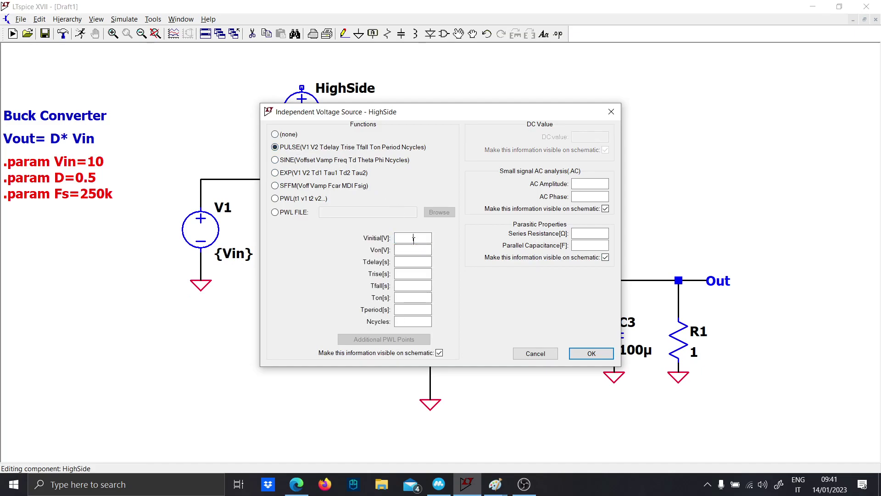
type("0")
left_click(423, 248)
type("5")
left_click_drag(424, 113, 639, 103)
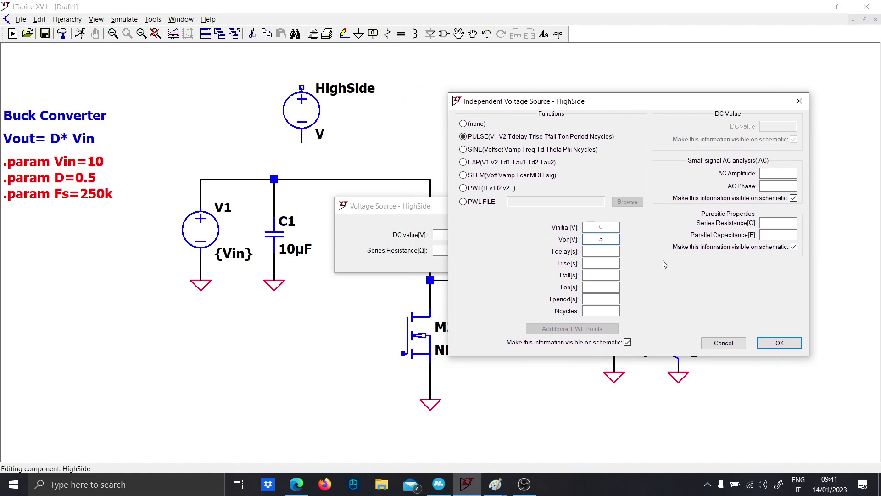
Set the HighSide pulse delay to 0 and both its rise and fall times to 1n
left_click(602, 251)
type("0")
left_click(610, 265)
type("1n")
left_click(603, 276)
type("1n")
Set the HighSide pulse on-time to the expression {D/Fs}
left_click(607, 286)
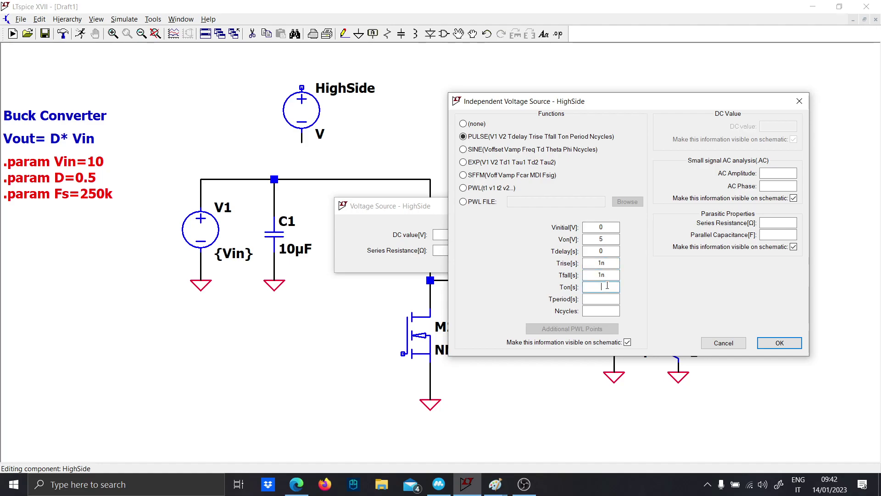
type("{")
key("Caps_Lock")
type("D")
key("Caps_Lock")
type("/Fs")
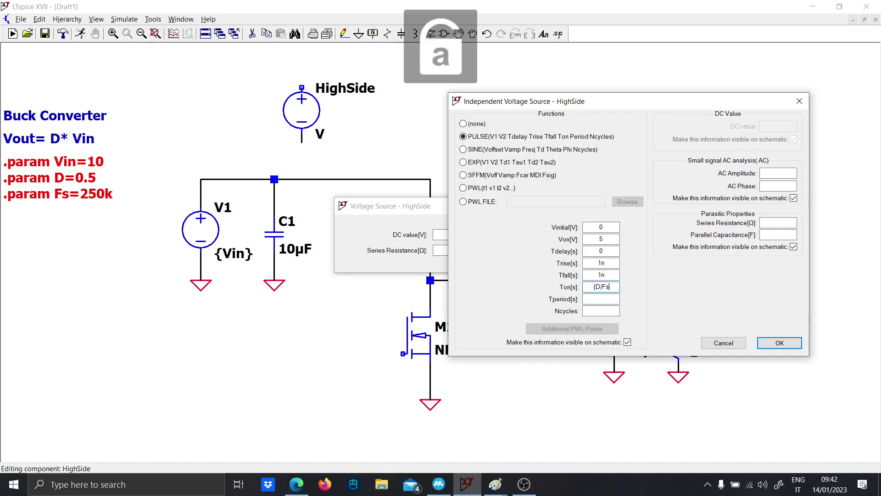
type("}")
Set the HighSide pulse period to {1/Fs} and accept the source settings
left_click(597, 298)
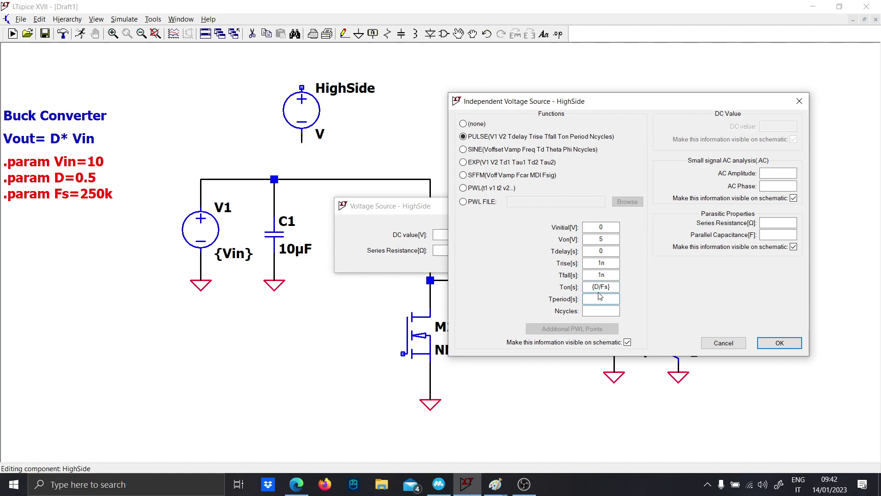
type("{1/")
key("Caps_Lock")
type("F")
key("Caps_Lock")
type("s}")
key("Return")
Draw a short wire stub upward from the positive terminal of the HighSide source
key("F3")
left_click(302, 87)
left_click(301, 69)
key("Escape")
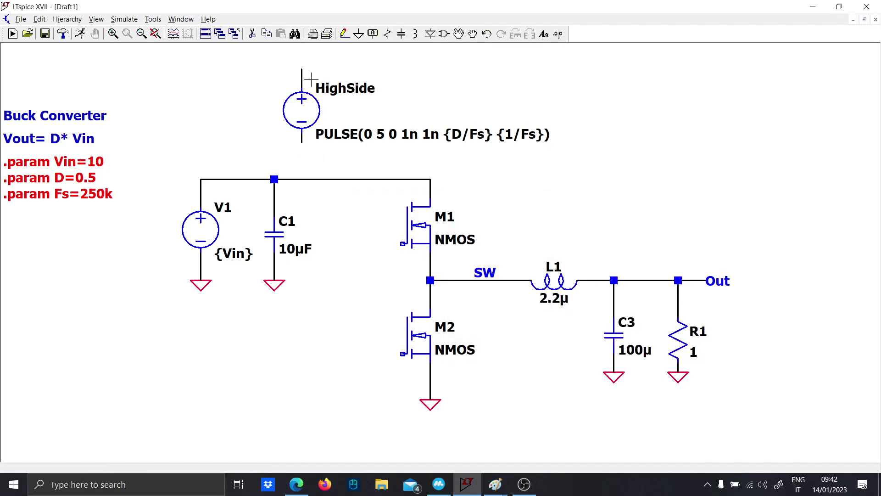
Shift V1 and C1 with their grounds away from M1, and reattach the short wire to the HighSide source's negative terminal
key("F8")
left_click_drag(307, 309, 153, 132)
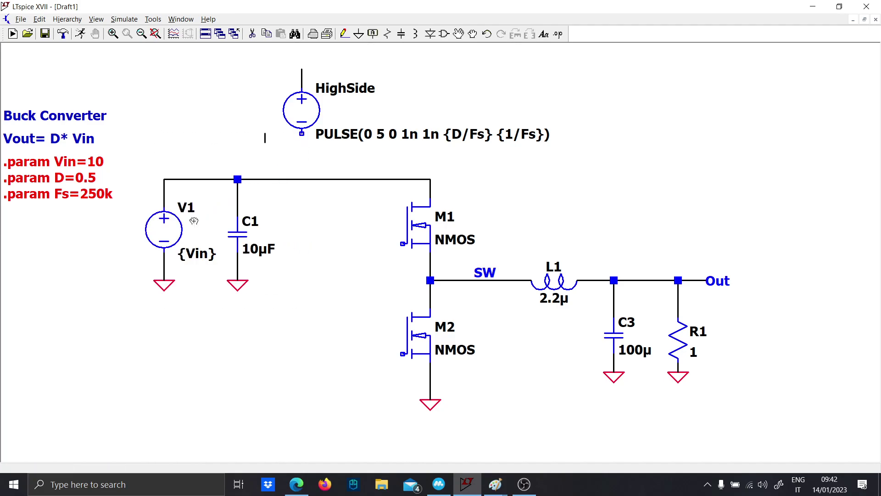
left_click_drag(265, 138, 301, 138)
left_click(307, 142)
key("Escape")
key("F8")
left_click_drag(319, 153, 306, 133)
left_click(301, 136)
key("Escape")
Place the comment "THIS MUST NOT BE GROUNDED!" beside the HighSide source
key("t")
key("Caps_Lock")
type("THIS MUST NOT BE GRO")
key("BackSpace")
type("ROUNDED")
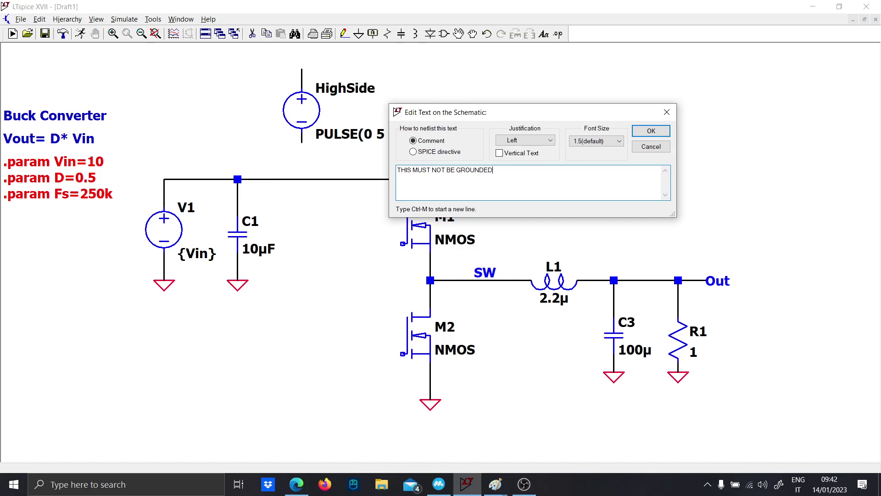
type("!")
key("Return")
left_click(374, 107)
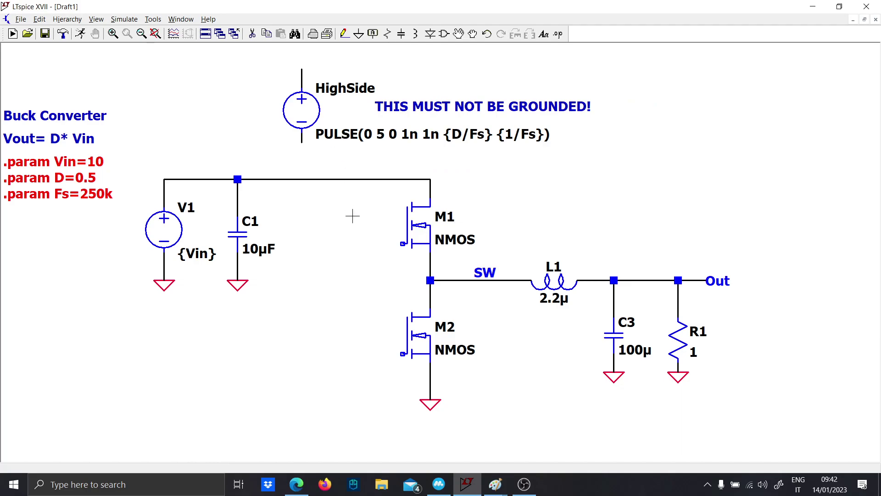
Draw a short horizontal wire stub outward from the gate of the upper transistor M1
scroll(294, 259, "down", 1)
left_click_drag(283, 260, 312, 252)
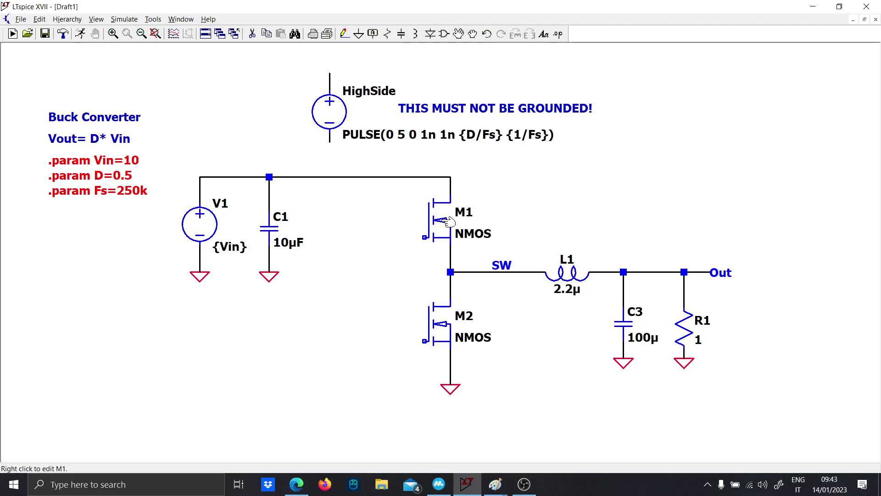
key("F3")
left_click(413, 237)
key("Escape")
Extend the wires at both terminals of the HighSide source with short horizontal stubs
key("F3")
left_click(329, 142)
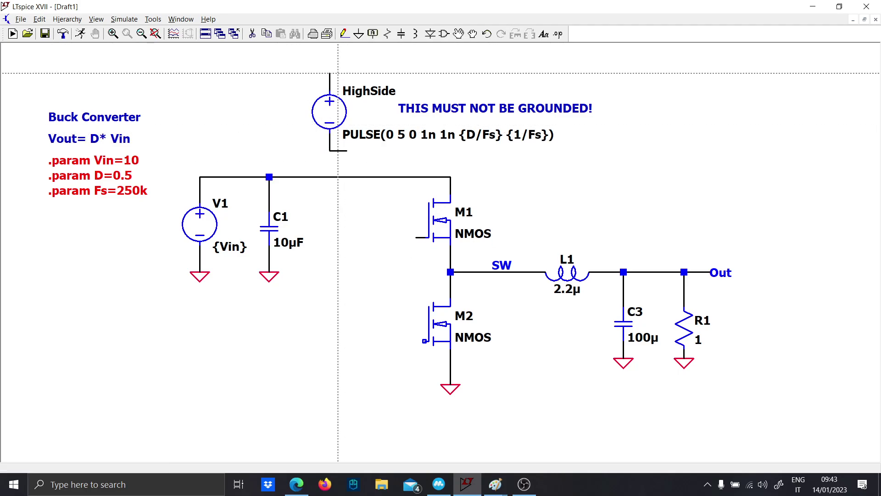
key("Escape")
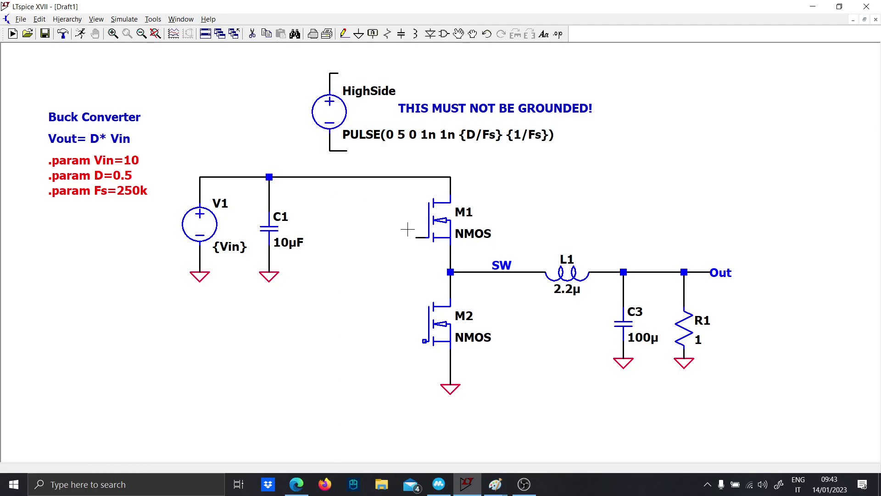
Label the gate wire of the upper transistor M1 with the net name g1
key("F4")
type("g1")
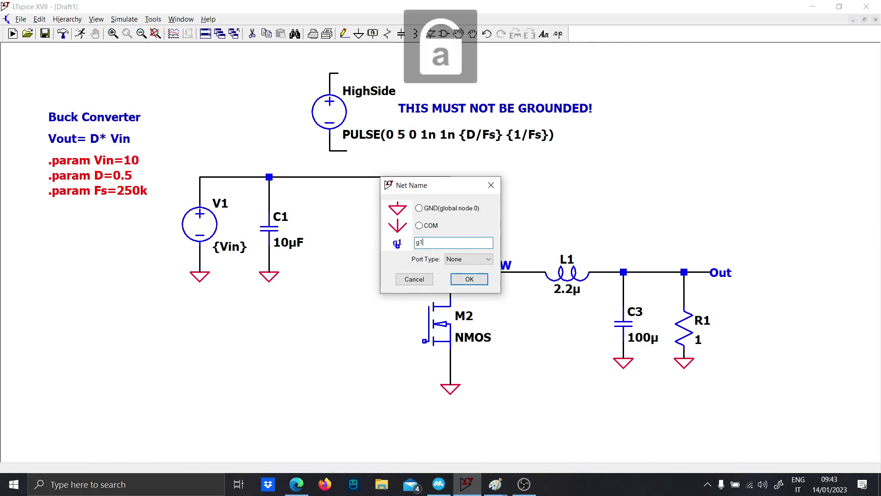
key("Return")
left_click(399, 237)
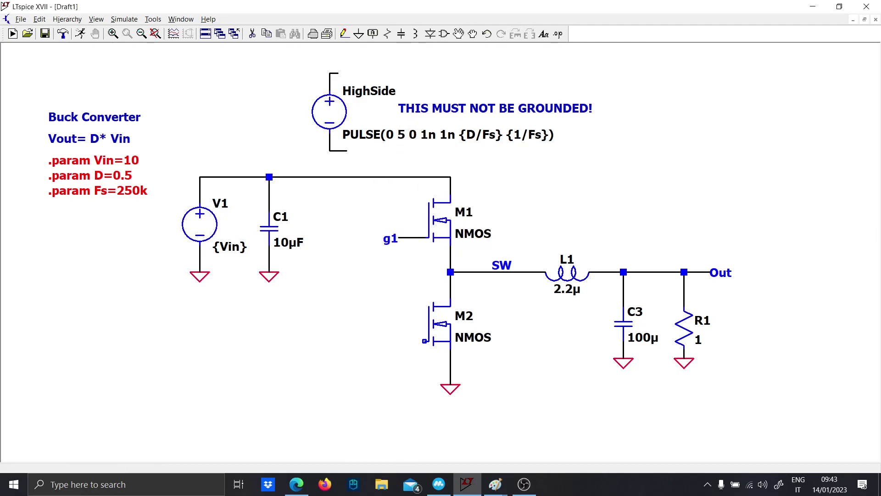
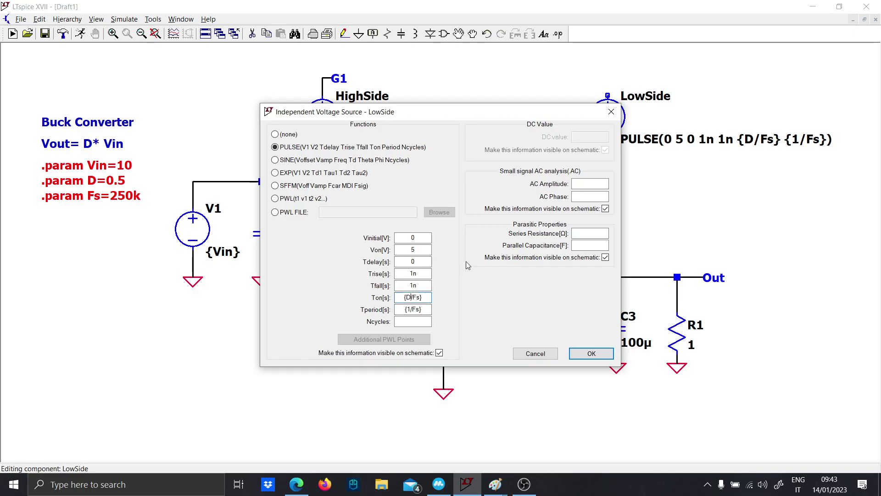
Set the LowSide pulse source's on-time to {(1-D)/Fs}
key("BackSpace")
type("(")
type("1-")
key("Caps_Lock")
type("D")
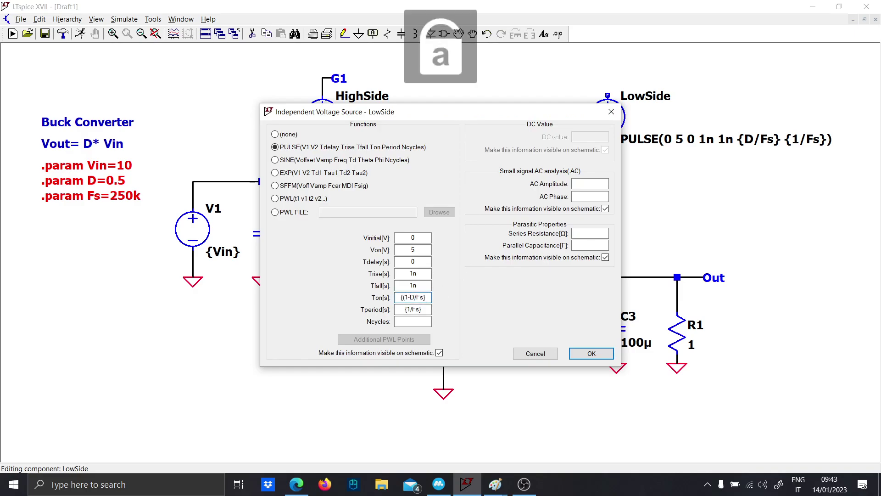
type(")")
Set the LowSide pulse source's delay to {D/Fs} and apply the source settings
double_click(430, 262)
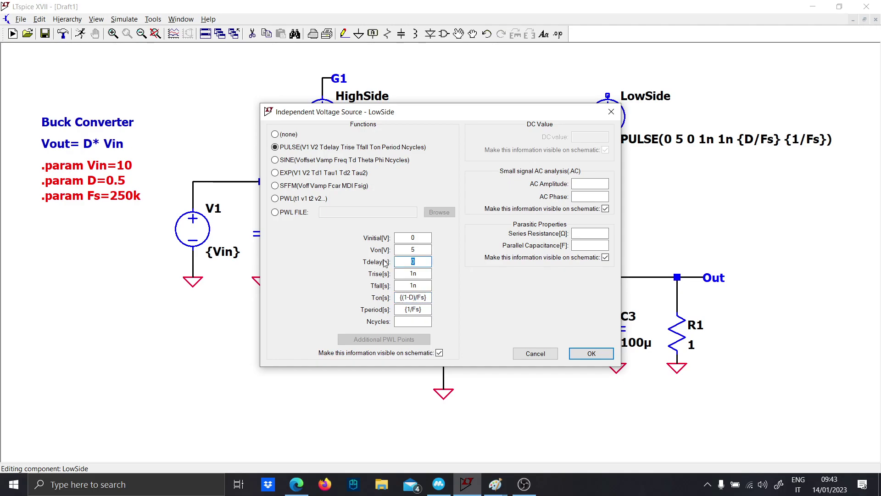
key("Caps_Lock")
type("{")
key("Caps_Lock")
type("D")
key("Caps_Lock")
type("/Fs")
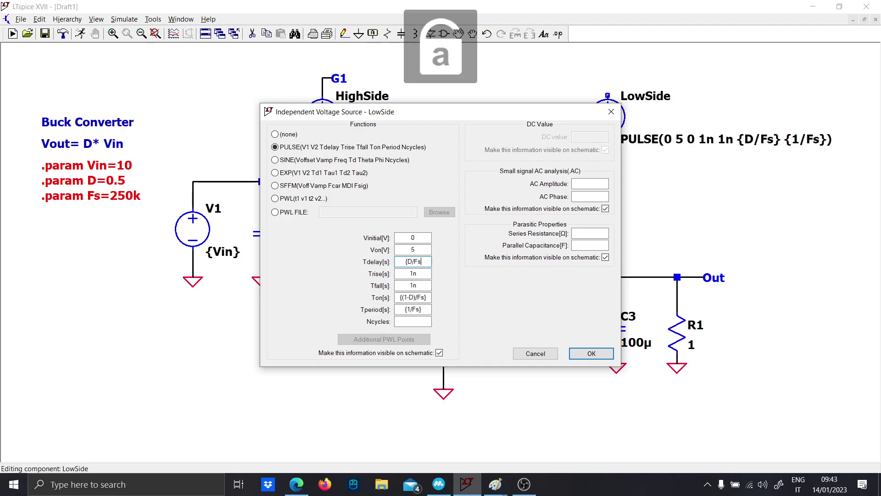
type("}")
key("Return")
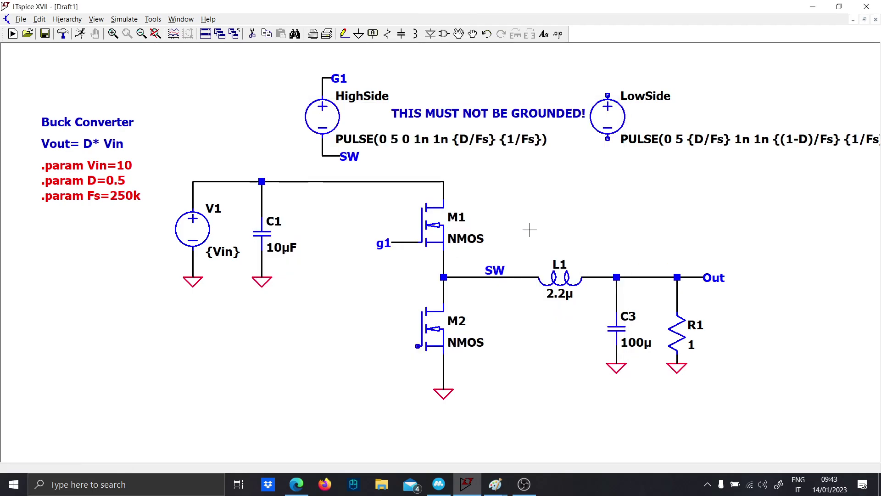
Extend the LowSide source's negative terminal with a short wire and connect it to ground
left_click_drag(609, 157, 559, 149)
scroll(561, 147, "down", 1)
key("F3")
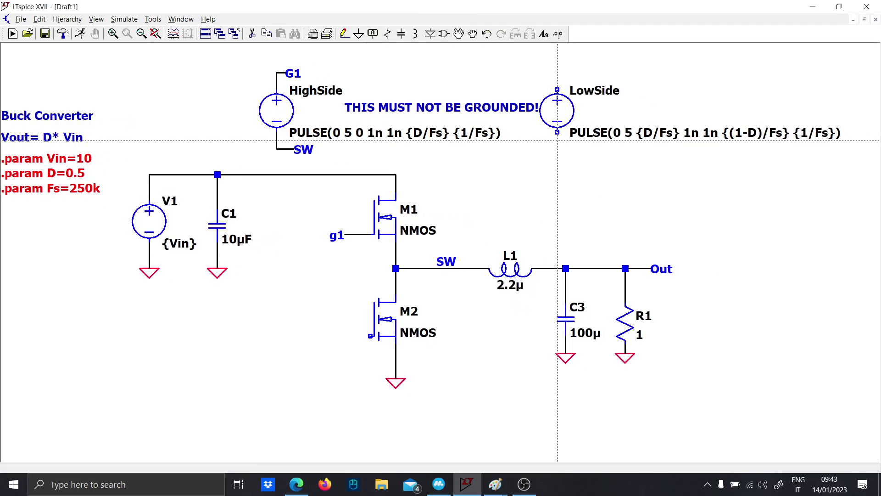
left_click(557, 132)
left_click(557, 141)
key("g")
left_click(557, 141)
key("Escape")
Draw a short vertical wire stub outward from the positive terminal of the LowSide source
key("F3")
left_click(557, 90)
left_click(557, 81)
key("Escape")
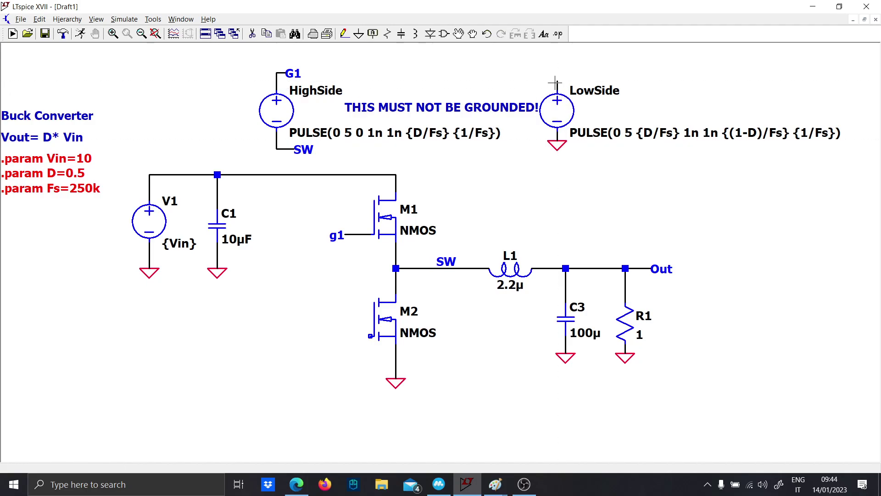
Place net label G2 on the LowSide source's positive wire and beside the gate of M2, and wire the gate to its label
key("F4")
key("Caps_Lock")
type("G")
key("Caps_Lock")
type("2")
key("Return")
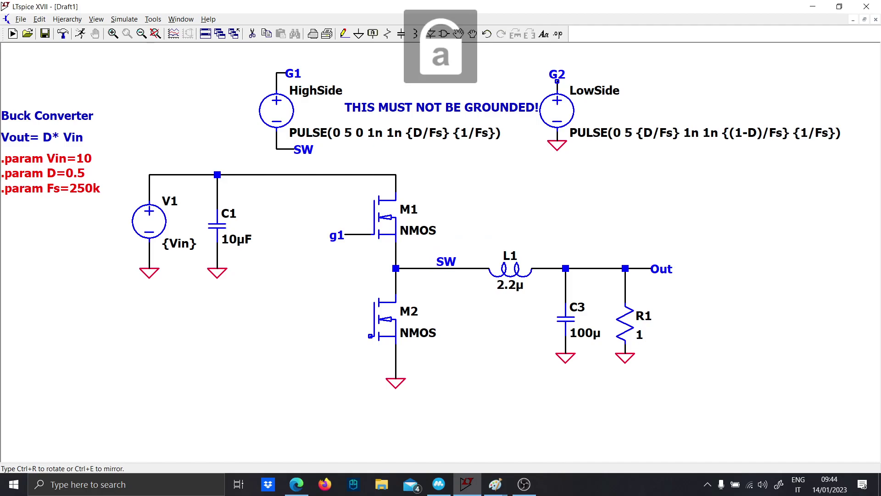
left_click(557, 78)
left_click(344, 336)
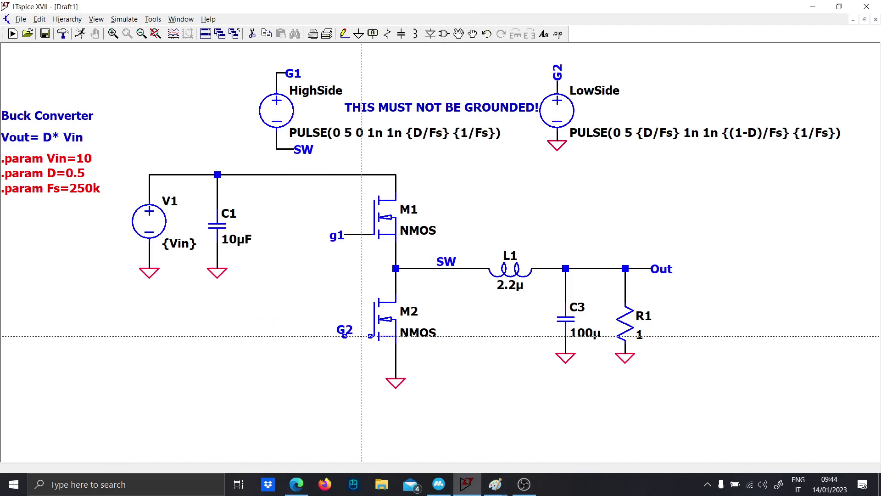
key("Escape")
Assign the Si7336ADP MOSFET model to both transistors M1 and M2
right_click(394, 212)
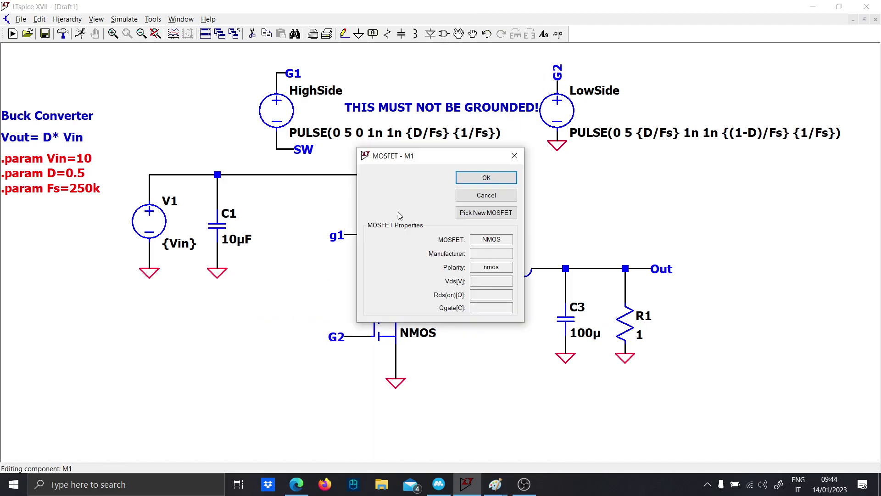
left_click(490, 214)
left_click(573, 181)
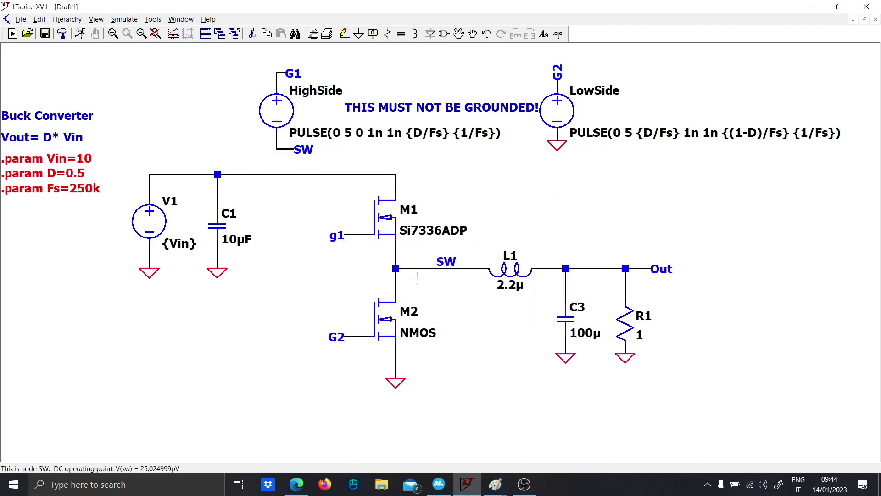
right_click(389, 327)
left_click(488, 214)
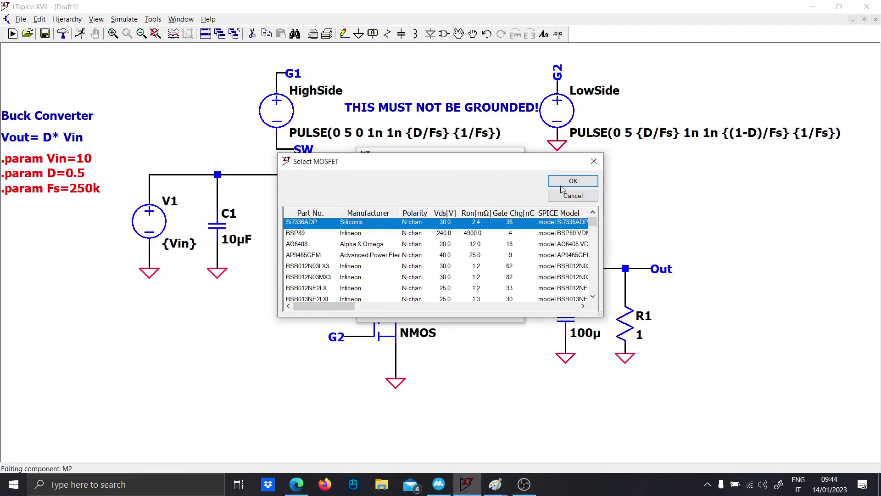
left_click(571, 180)
Place a digital inverter (inv) in the free space below the two gate-drive sources
scroll(440, 347, "down", 1)
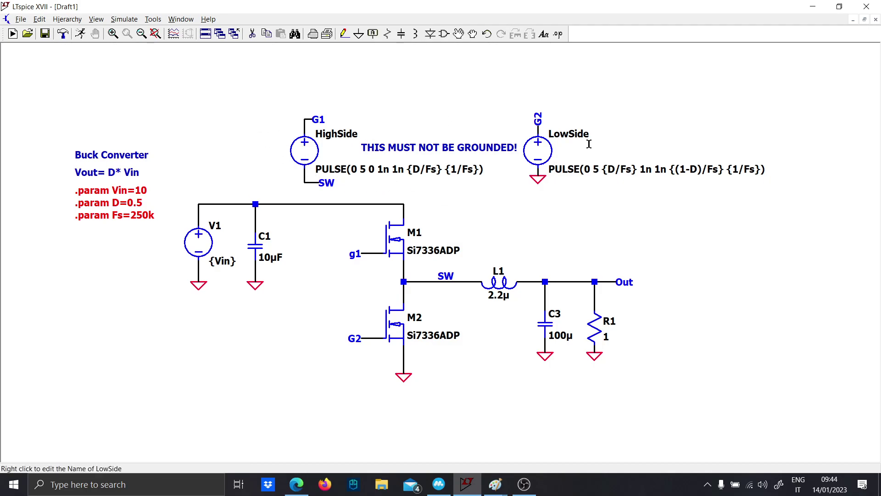
key("F2")
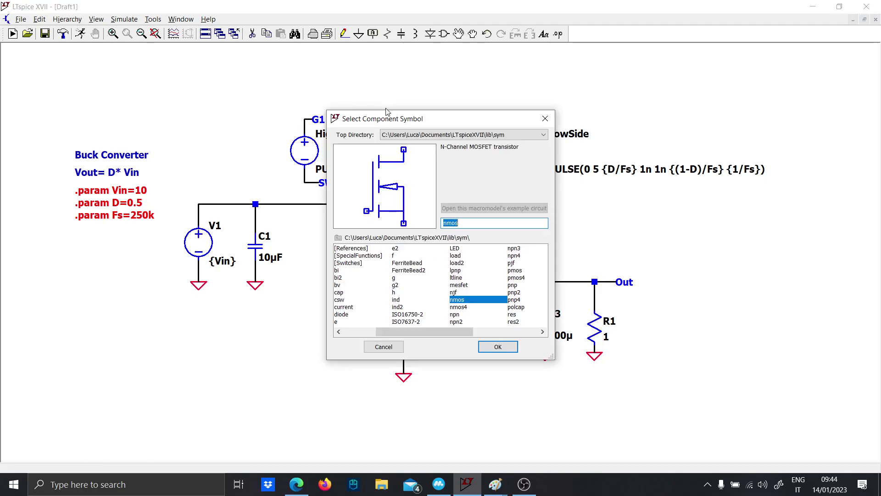
type("inv")
key("Return")
left_click(481, 204)
key("Escape")
scroll(486, 206, "up", 3)
scroll(481, 184, "down", 3)
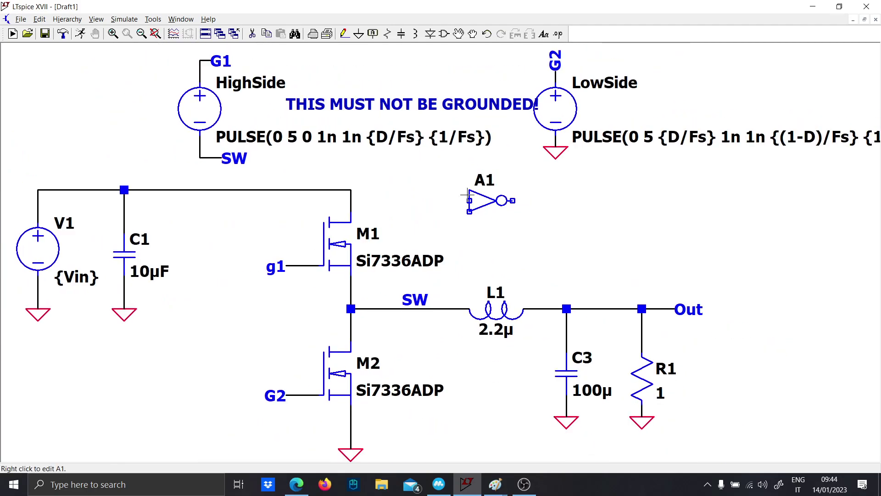
Set the SpiceLine attribute of inverter A1 to Vigh=5
right_click(491, 200)
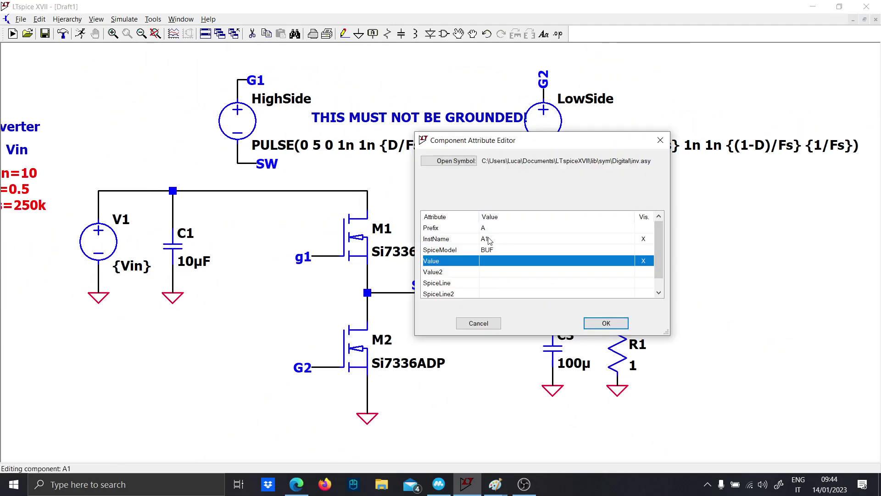
left_click(483, 287)
key("Caps_Lock")
type("V")
key("Caps_Lock")
type("igh=5")
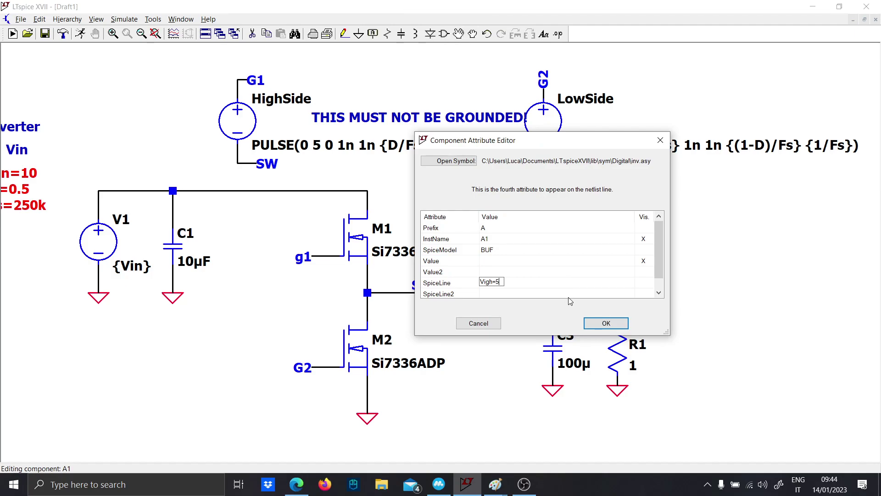
left_click_drag(533, 145, 685, 146)
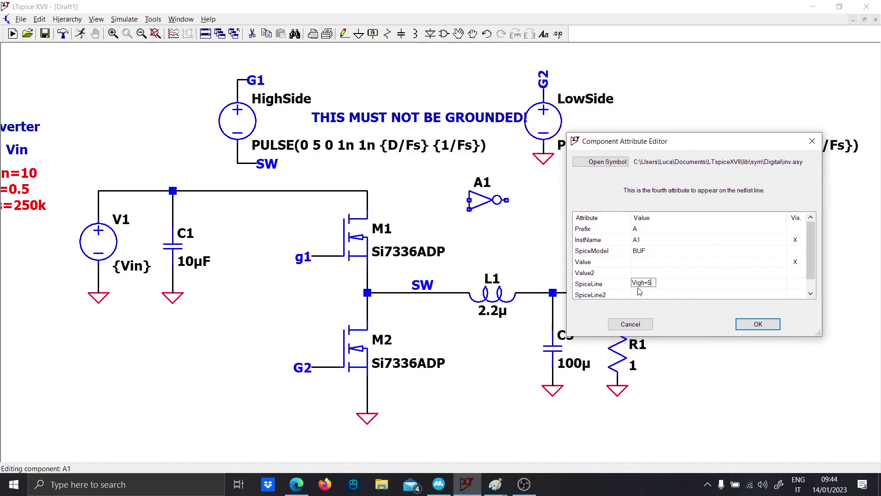
left_click(753, 321)
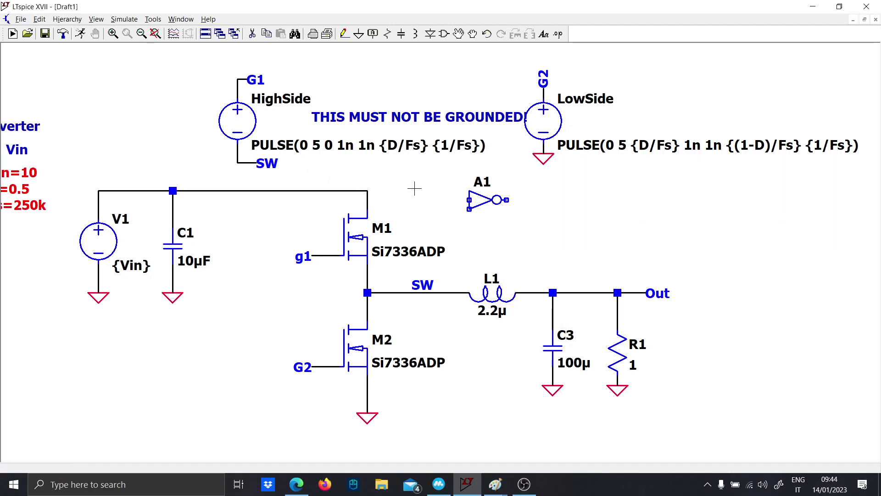
Check the SpiceLine attribute of inverter A1, and delete the inverter from the schematic
right_click(477, 199)
scroll(611, 261, "down", 1)
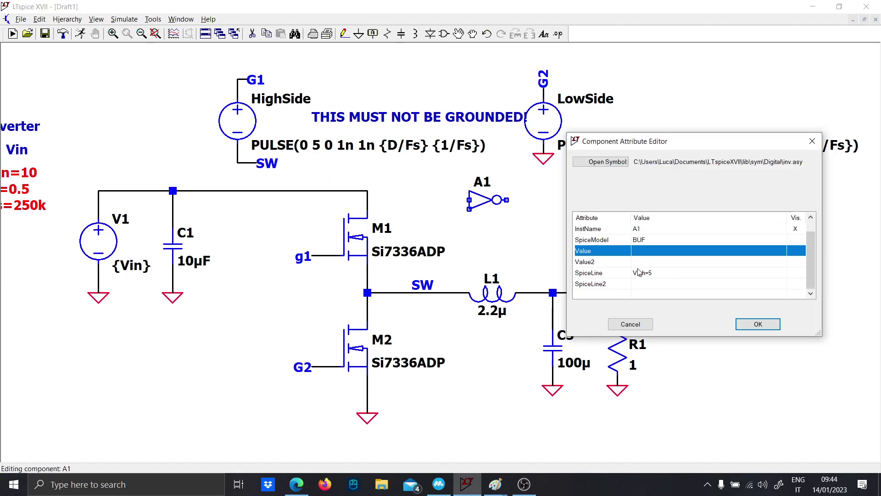
left_click(705, 276)
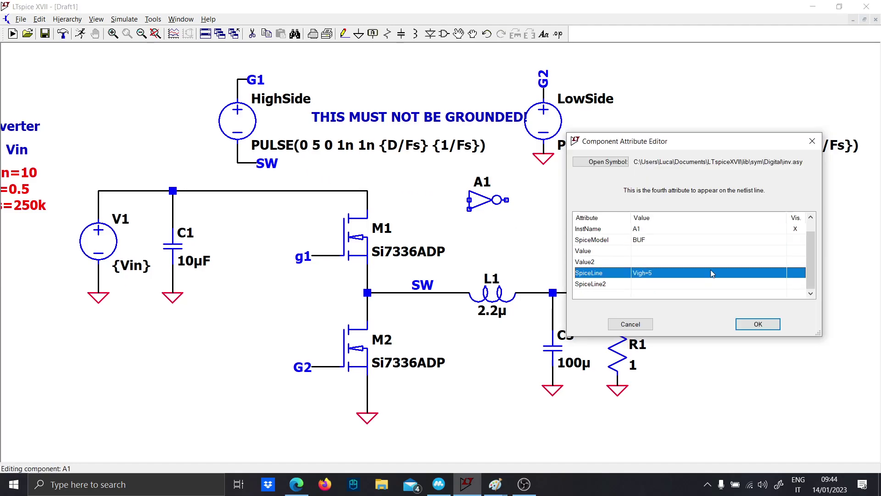
left_click(812, 140)
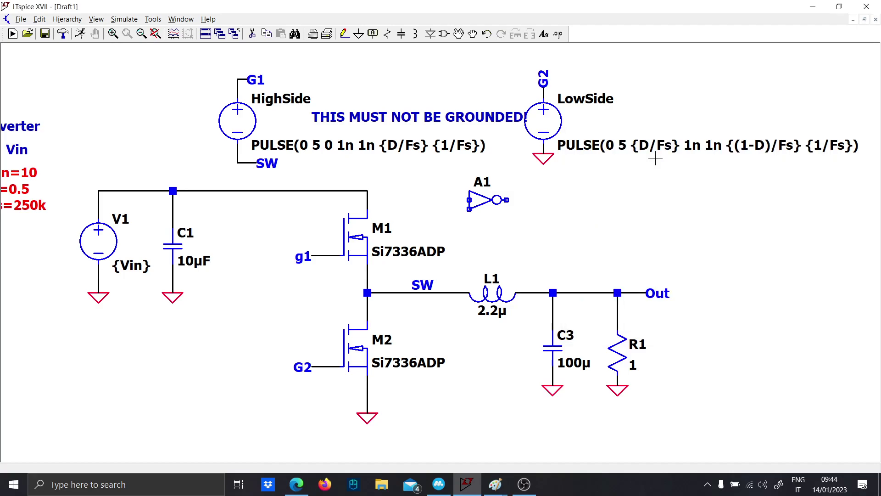
left_click(465, 182)
key("space")
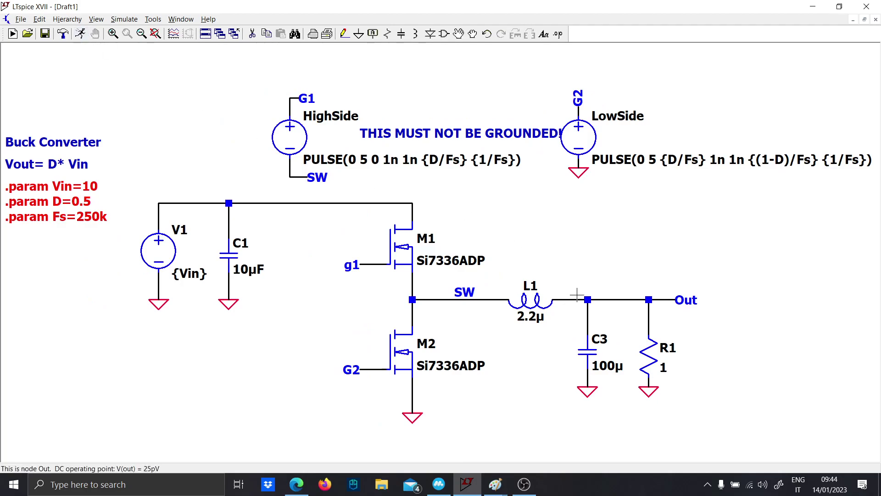
Draw a short horizontal wire stub outward from the input rail corner above V1
scroll(577, 293, "down", 1)
left_click_drag(557, 262, 515, 225)
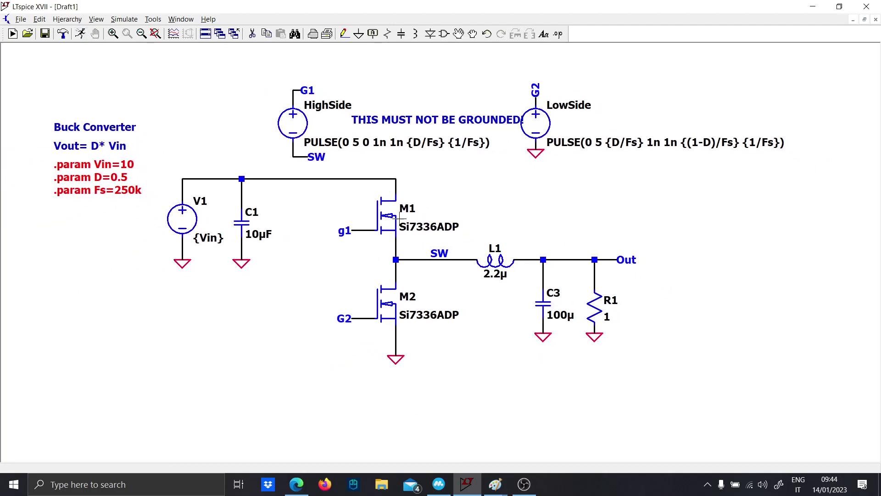
scroll(134, 122, "up", 1)
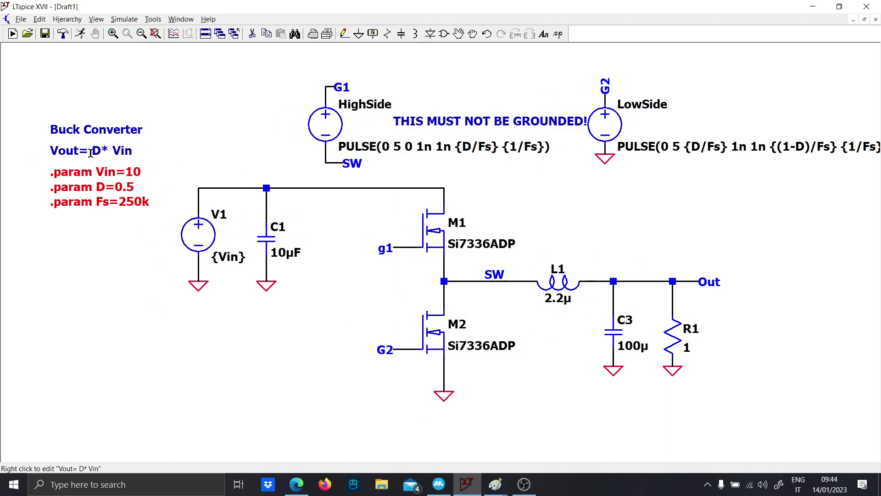
key("F3")
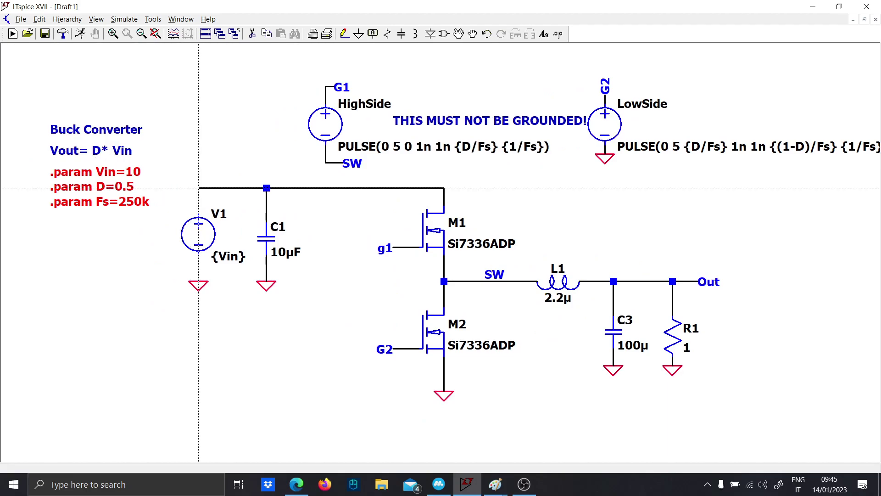
left_click(198, 188)
left_click(181, 188)
key("Escape")
Label the wire stub at the input rail above V1 with the net name In
key("F4")
key("Caps_Lock")
type("I")
key("Caps_Lock")
key("Caps_Lock")
key("Caps_Lock")
type("n")
key("Return")
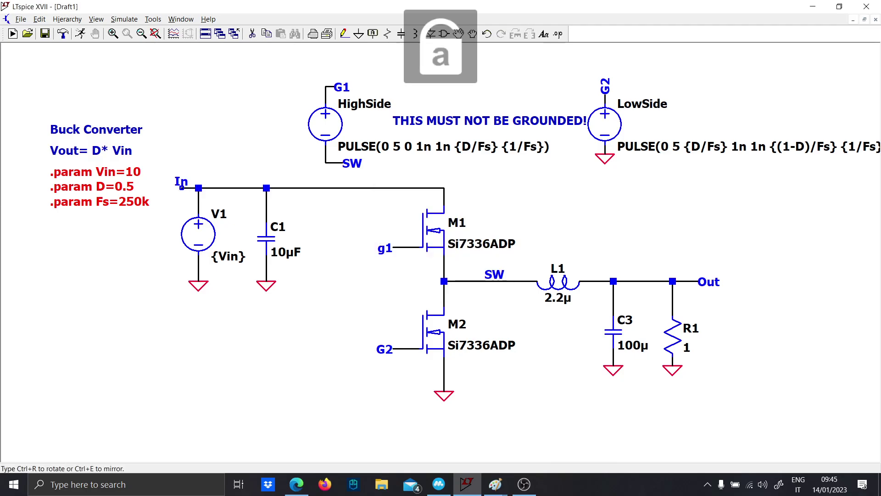
left_click(182, 187)
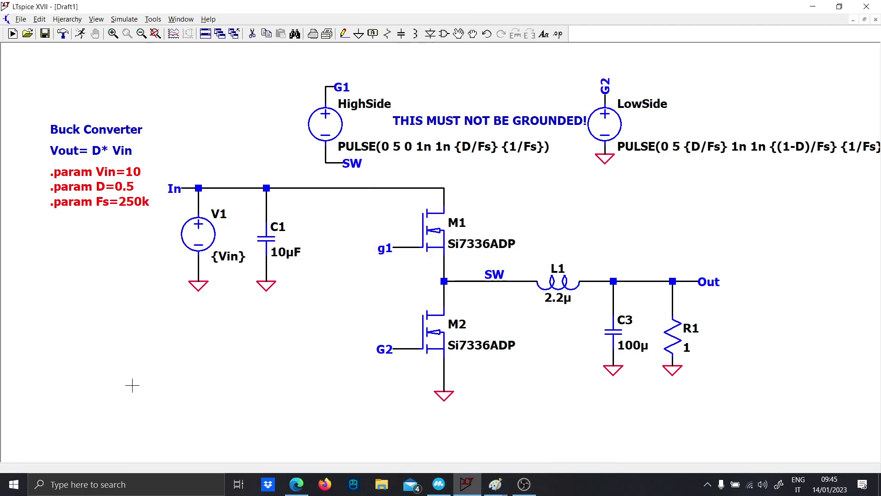